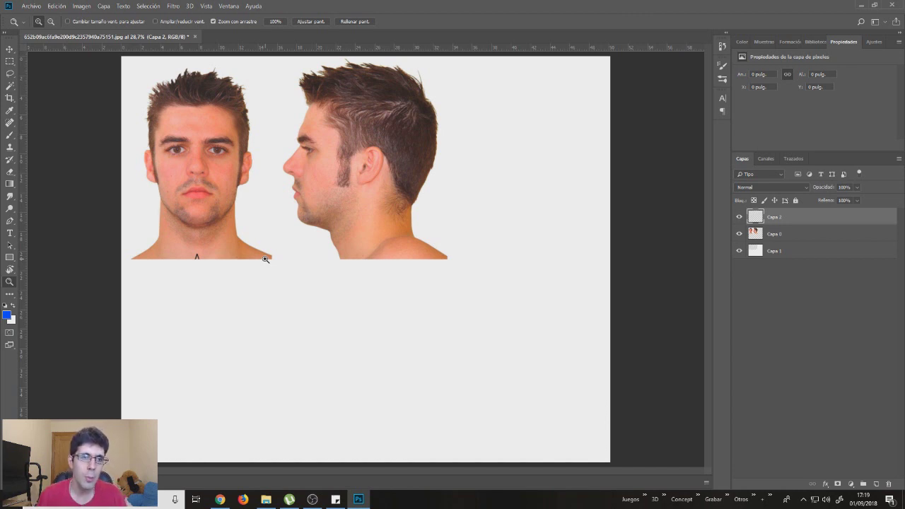
Paint blue test strokes around the profile and neck, undoing each so the photos stay clean
drag(260, 178, 263, 195)
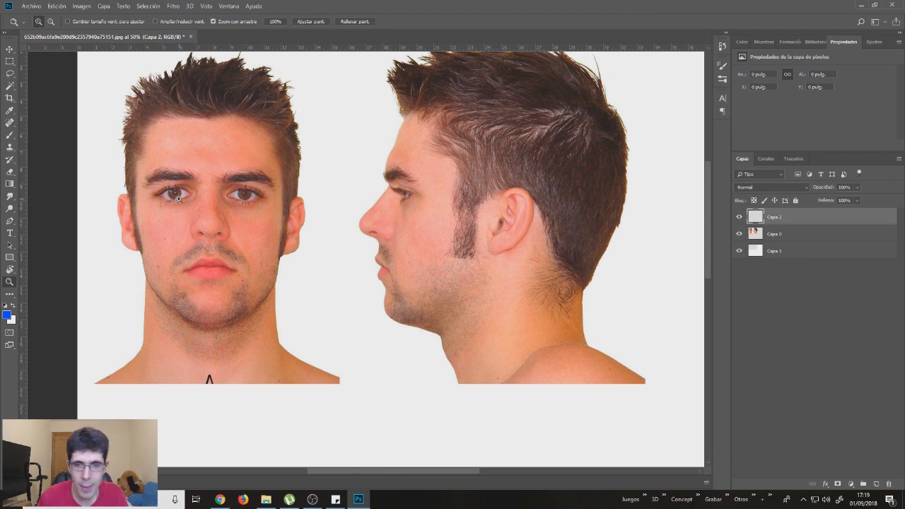
scroll(420, 205, down, 2)
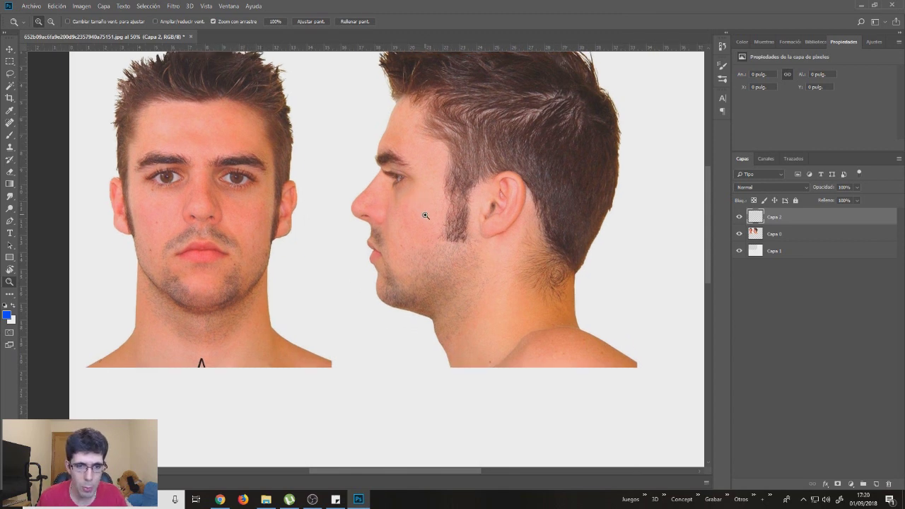
scroll(425, 215, down, 2)
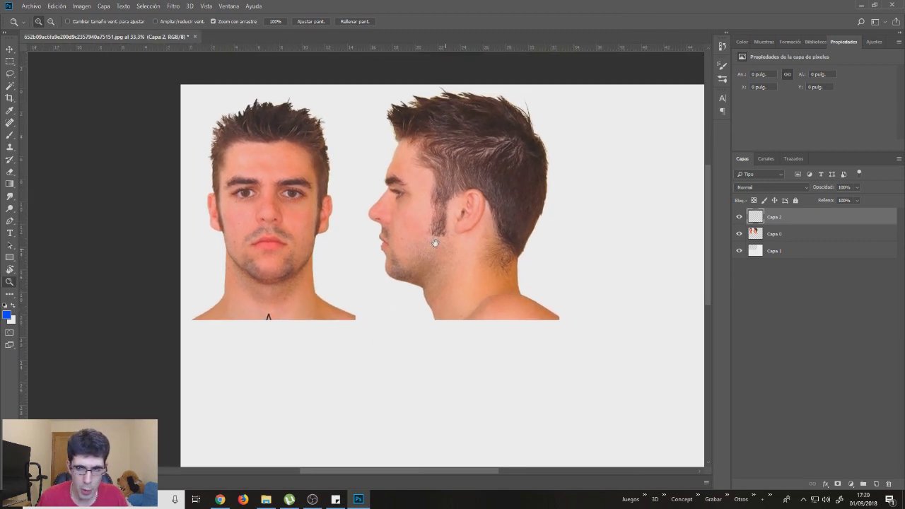
key(b)
mouse_move(359, 276)
mouse_down()
mouse_move(496, 230)
mouse_move(546, 284)
mouse_move(537, 285)
mouse_up()
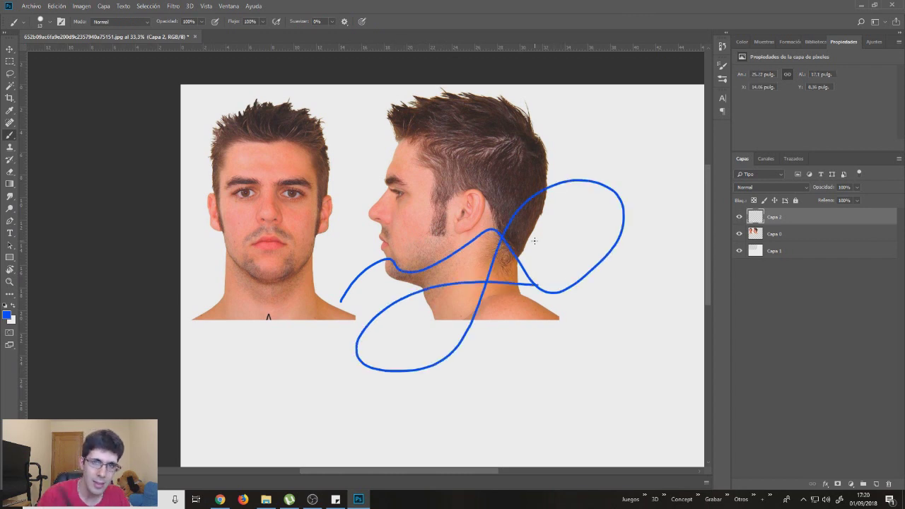
key(ctrl+z)
mouse_move(370, 287)
mouse_down()
mouse_move(407, 265)
mouse_move(600, 219)
mouse_move(559, 241)
mouse_up()
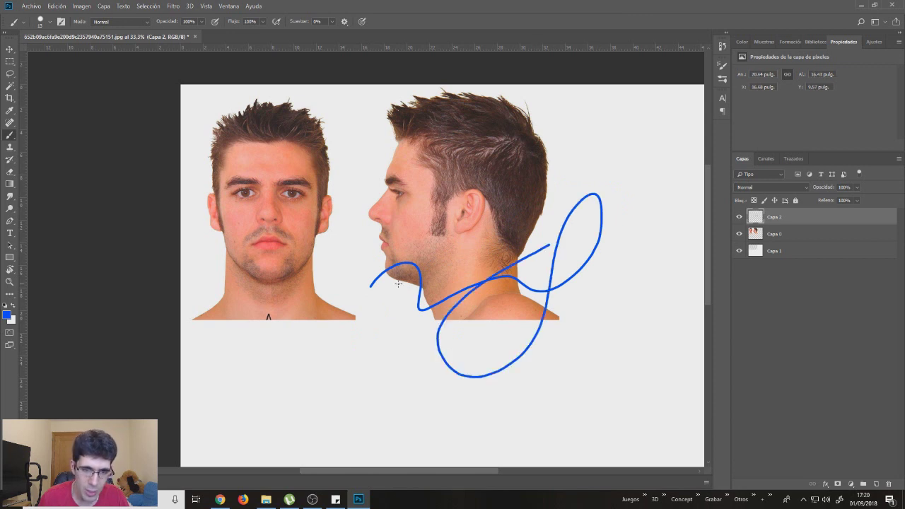
key(ctrl+z)
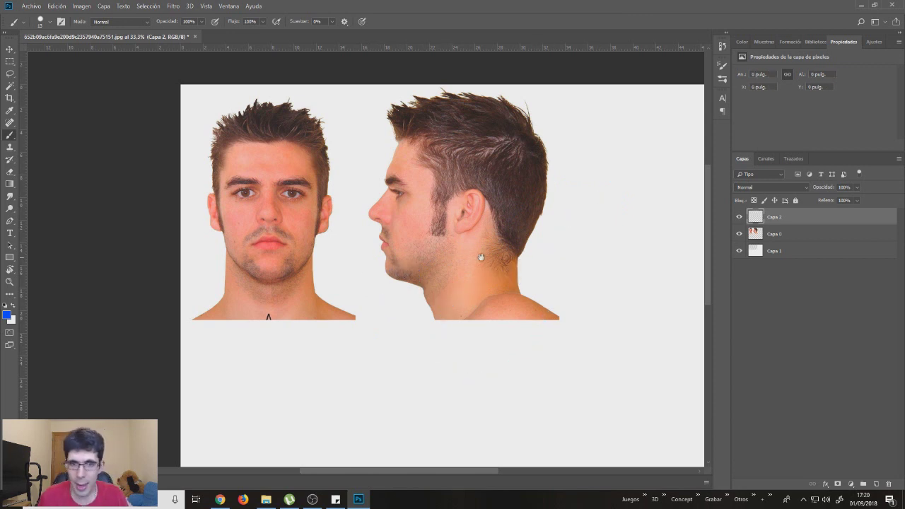
drag(504, 257, 500, 266)
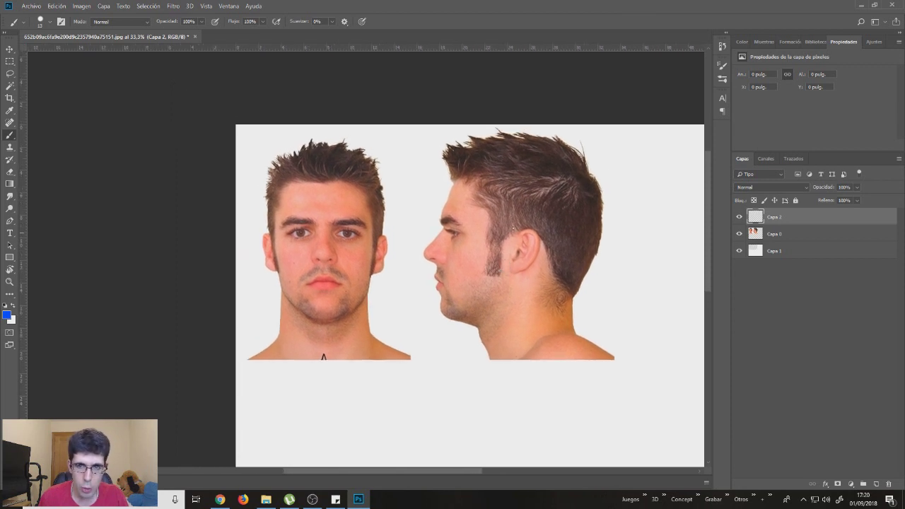
Brush a blue stroke across the profile's hair, undo it, and shift the view slightly
drag(467, 162, 524, 159)
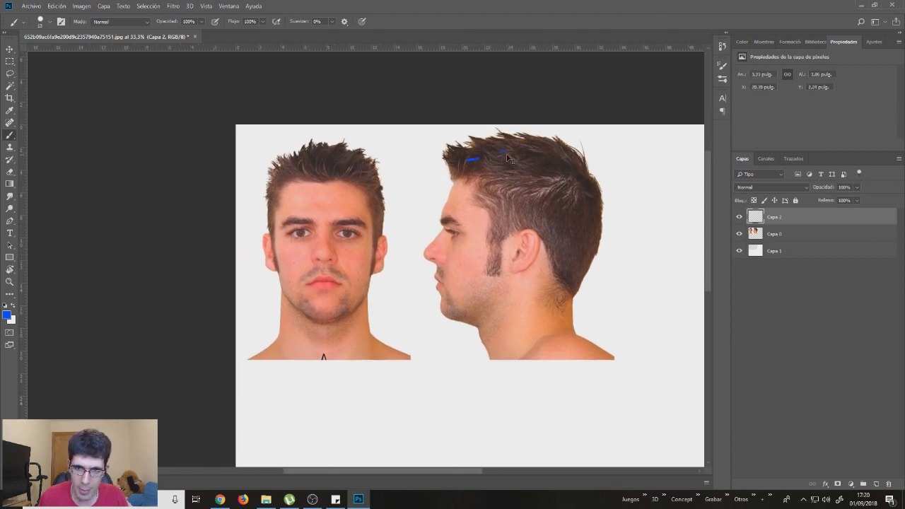
key(ctrl+z)
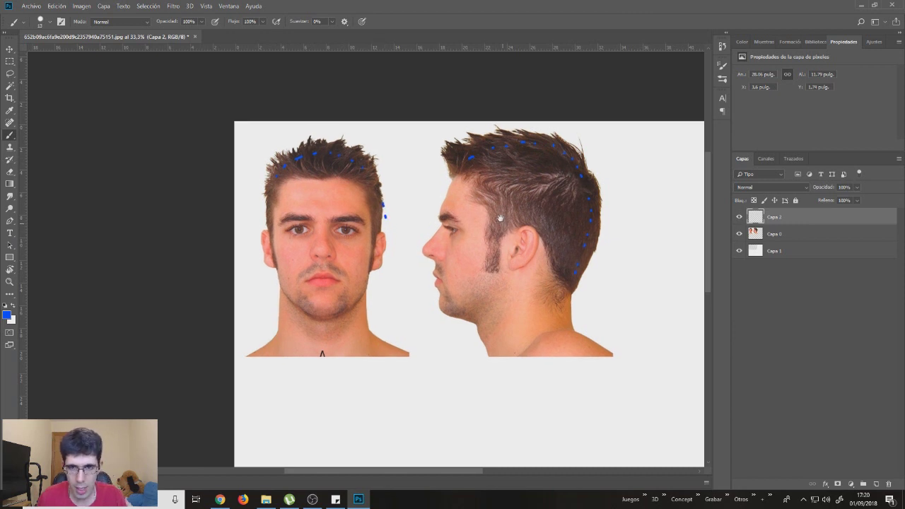
drag(500, 225, 493, 210)
click(6, 315)
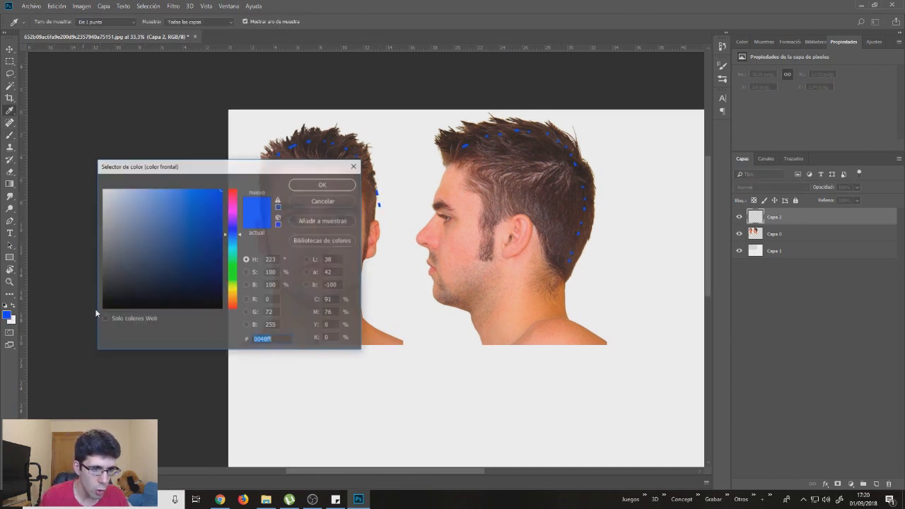
Set the paint colour to green, add the empty layer Capa 3, and hide the panels
click(233, 270)
click(323, 183)
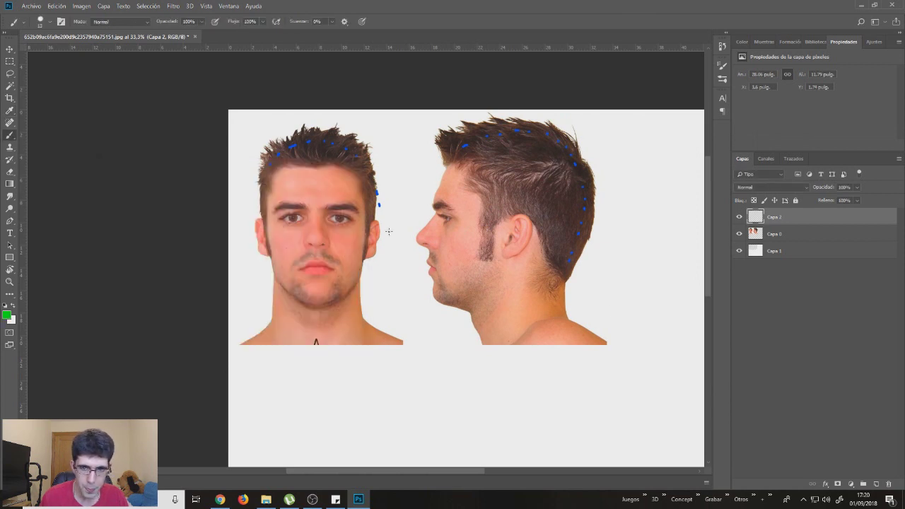
key(ctrl+shift+alt+n)
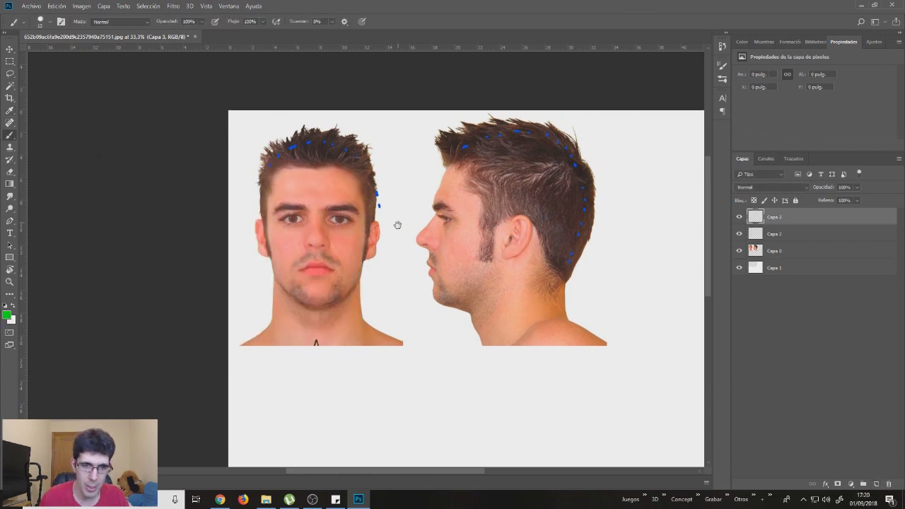
key(Tab)
Zoom in on the faces and try a green line across the hair tops, then undo it
click(459, 210)
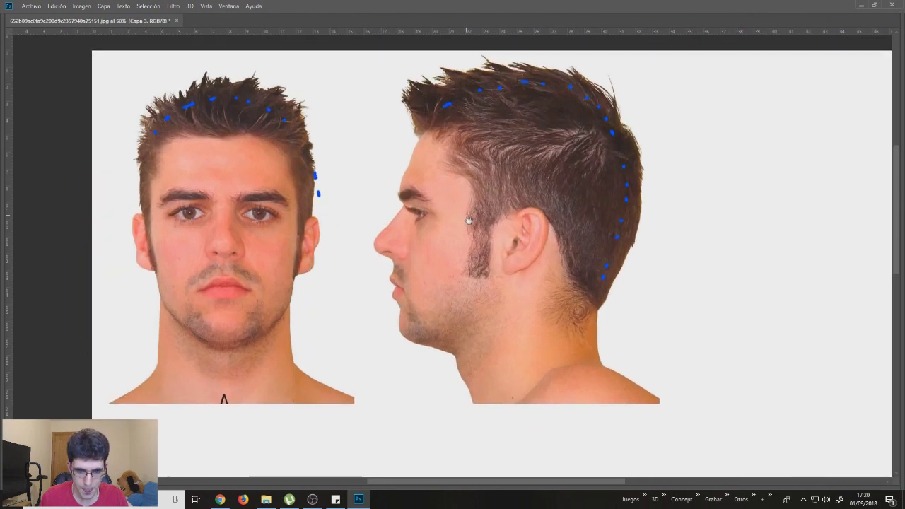
drag(450, 235, 457, 249)
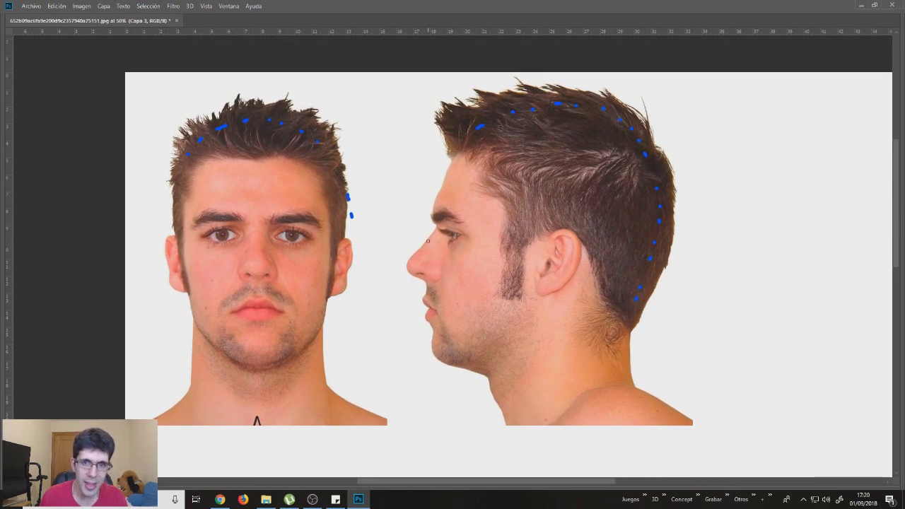
drag(563, 81, 495, 71)
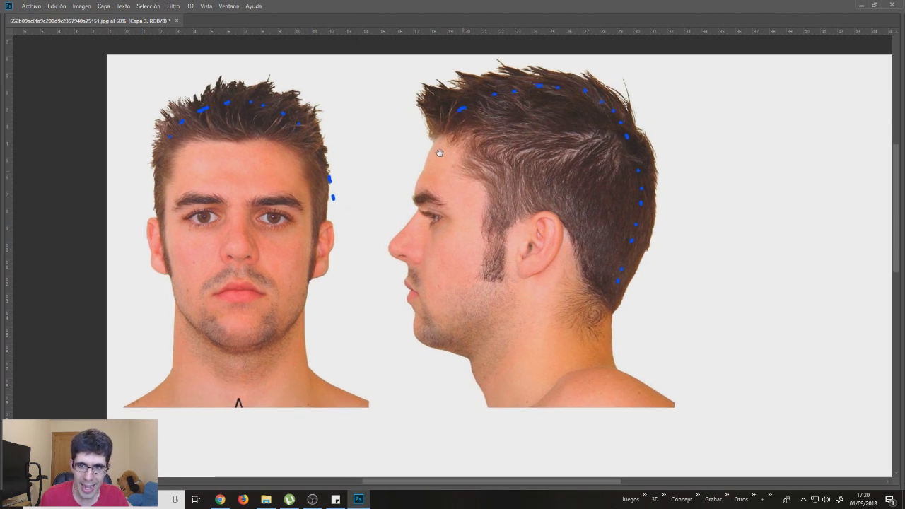
drag(570, 95, 792, 93)
drag(651, 236, 632, 235)
key(ctrl+z)
Adjust brush size and hardness, then test a green stroke near the profile's eyebrow and undo it
key(Tab)
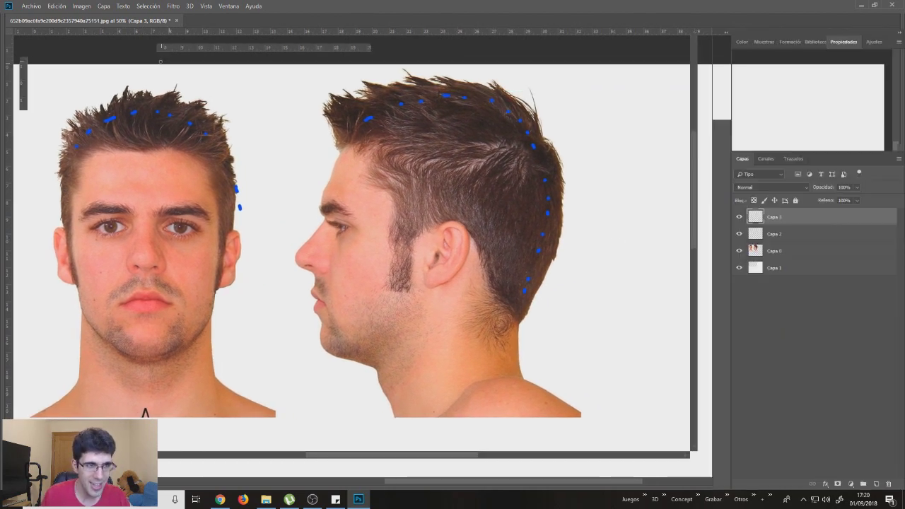
click(41, 27)
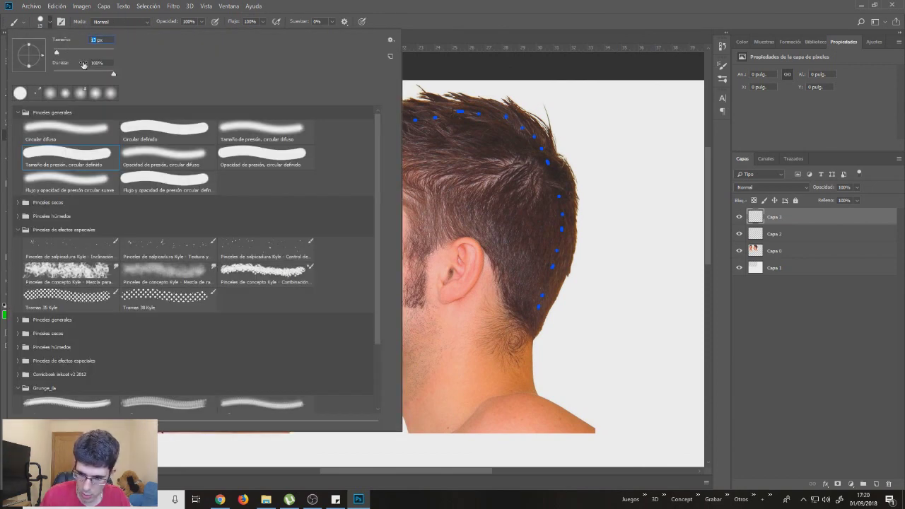
key(Return)
mouse_move(350, 245)
mouse_down()
mouse_move(408, 221)
mouse_move(481, 248)
mouse_up()
key(ctrl+z)
Frame both heads in a full-screen canvas with the panels hidden
key(z)
drag(447, 177, 432, 199)
alt+click(432, 199)
key(Tab)
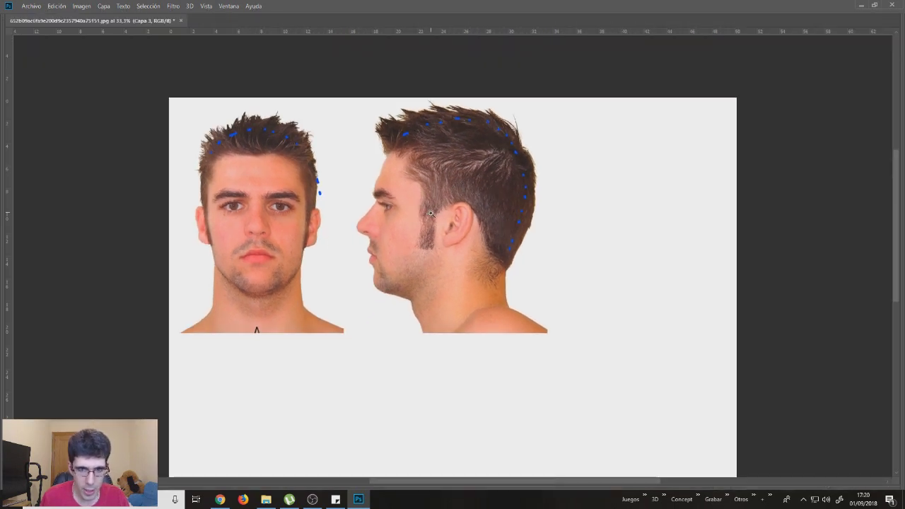
click(442, 192)
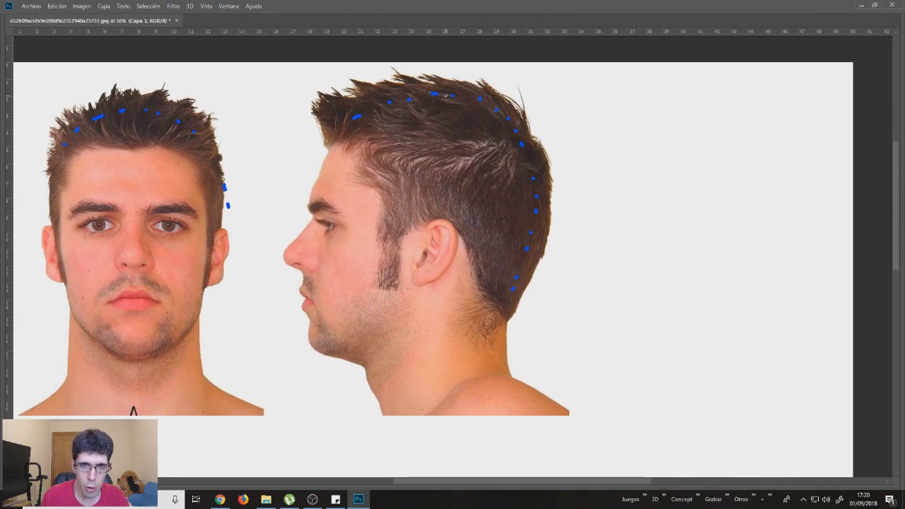
Draw a green guide line across the top of both heads
drag(434, 91, 302, 91)
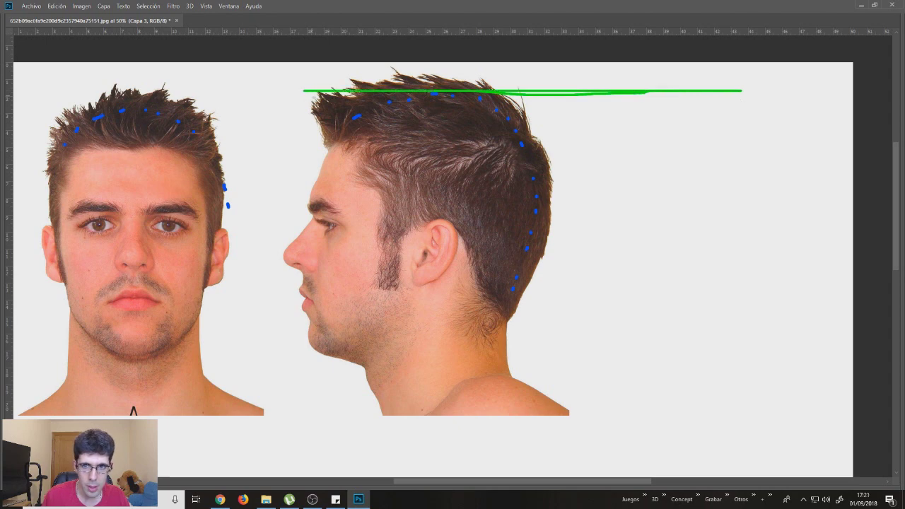
key(ctrl+z)
drag(465, 92, 699, 103)
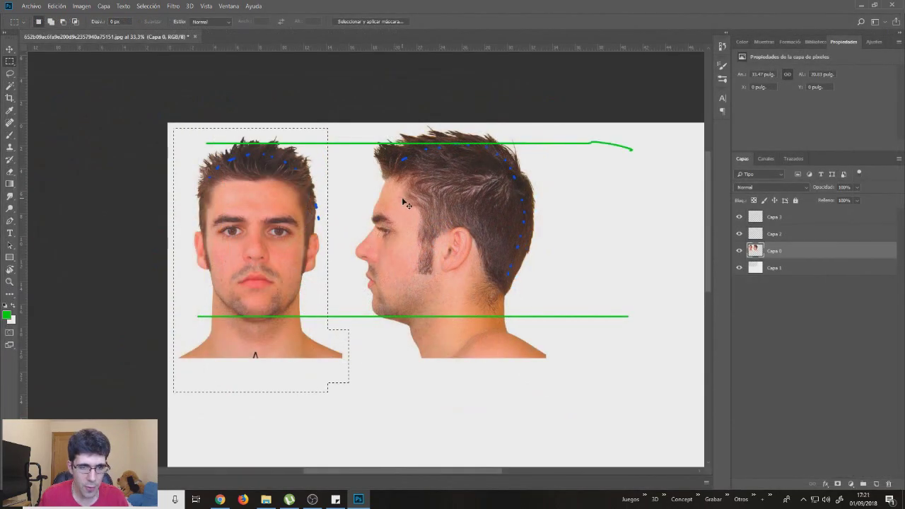
On Capa 3, draw a green eye-level line across both heads
key(z)
click(405, 203)
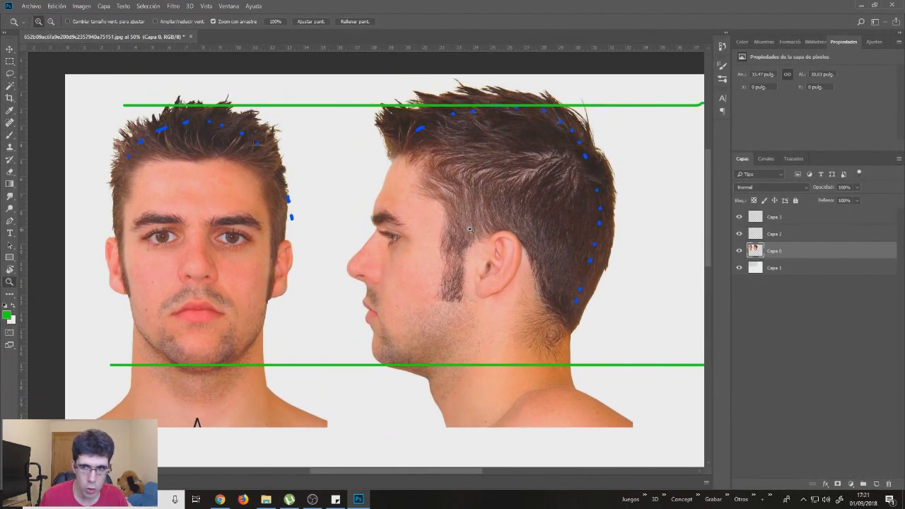
click(775, 217)
key(b)
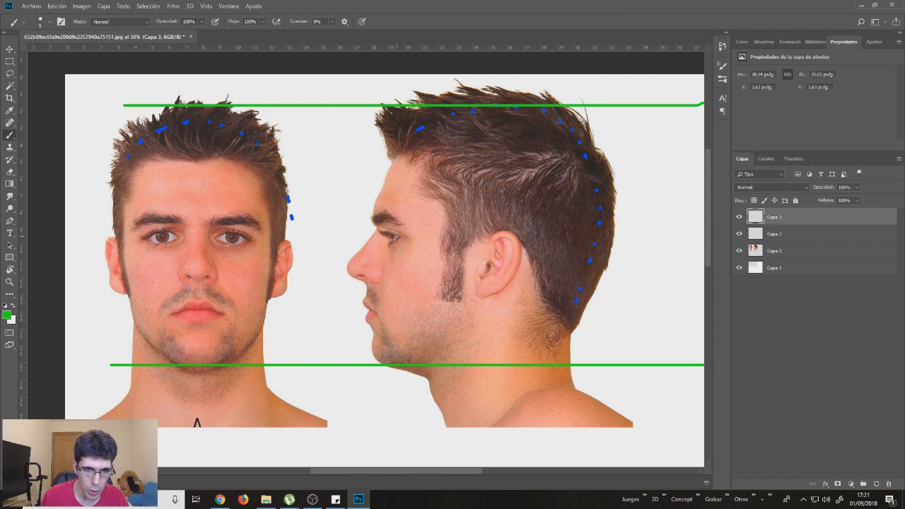
drag(389, 237, 663, 260)
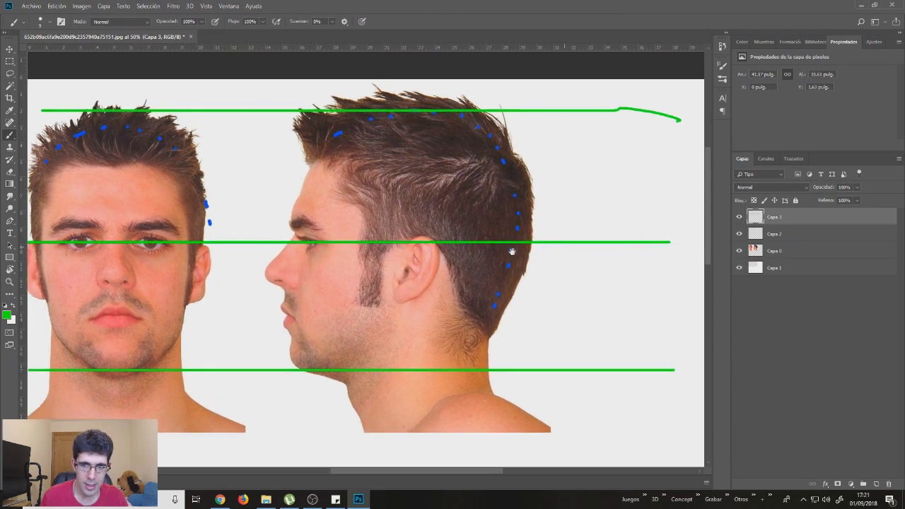
drag(663, 260, 423, 269)
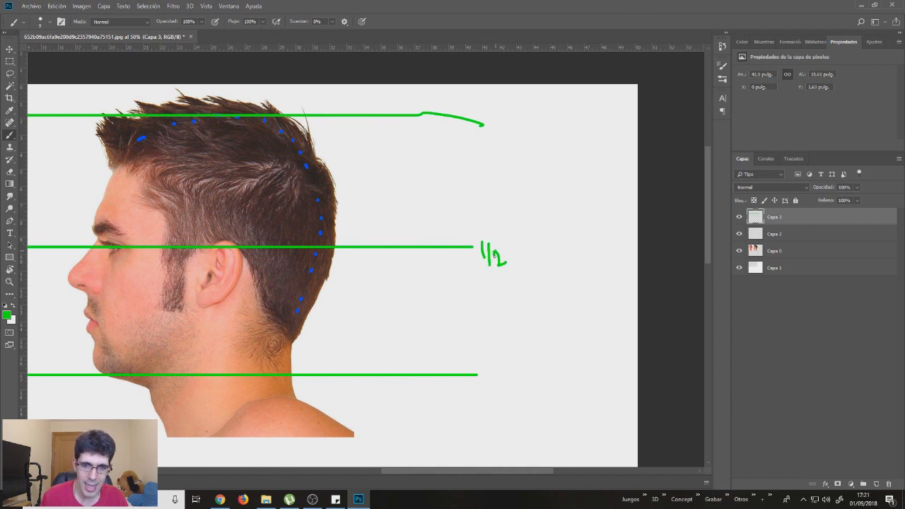
Draw a green vertical line through the full height of the profile head
drag(483, 262, 599, 260)
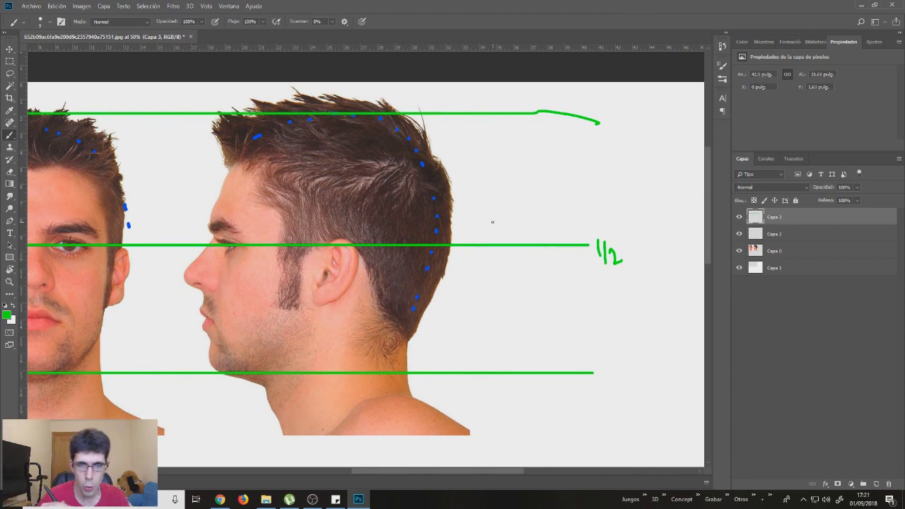
mouse_move(277, 259)
mouse_down()
mouse_move(448, 233)
mouse_move(424, 247)
mouse_up()
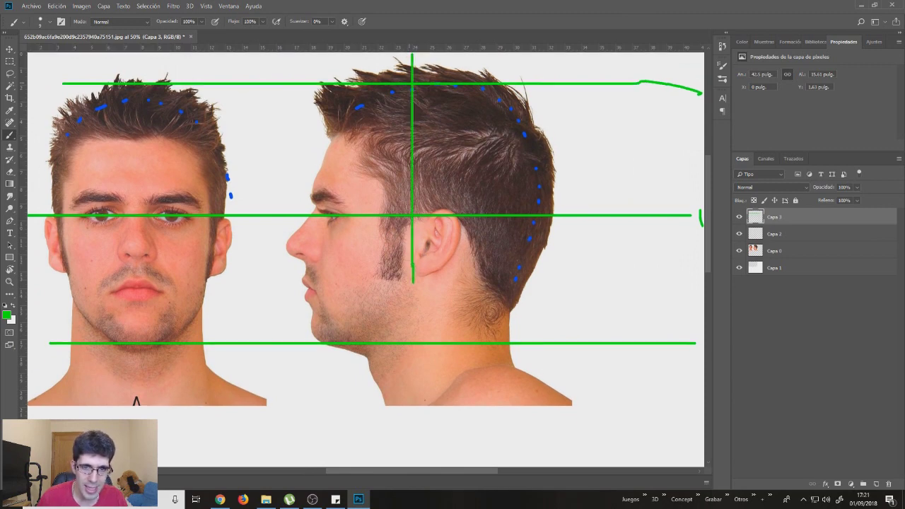
drag(413, 263, 415, 410)
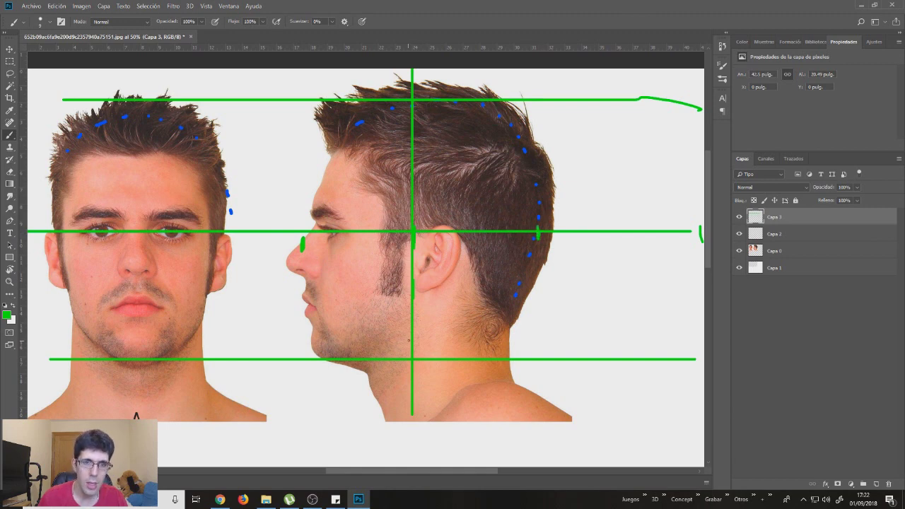
scroll(435, 299, up, 2)
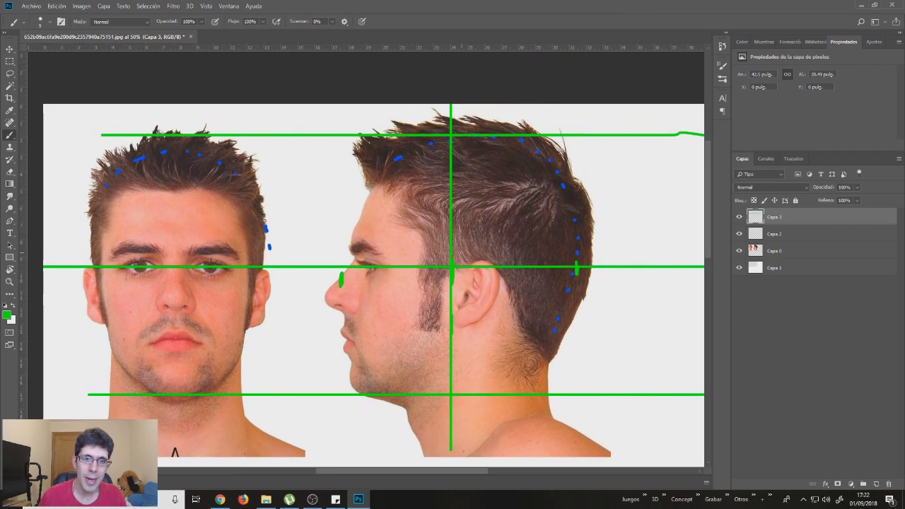
scroll(447, 319, down, 5)
drag(447, 319, 346, 430)
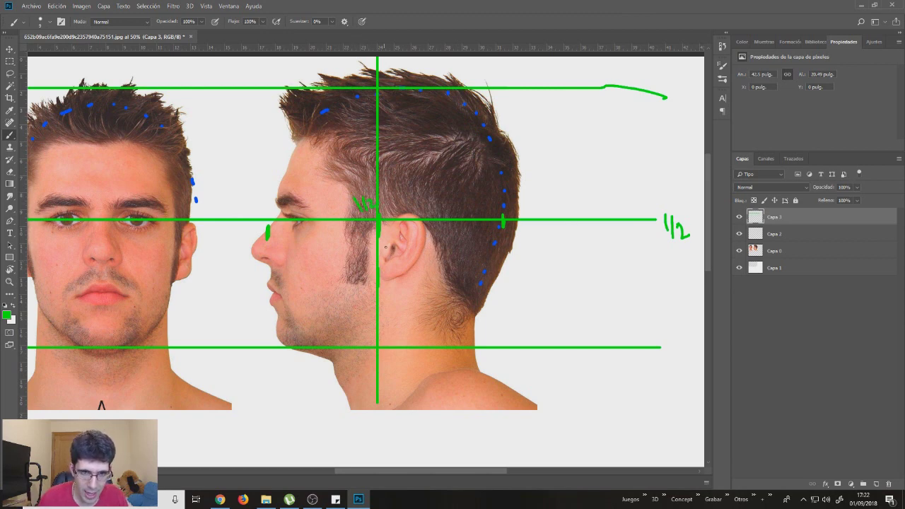
Draw a green measuring line beside the profile with a nose-base tick and a '1/3' label
drag(379, 226, 503, 221)
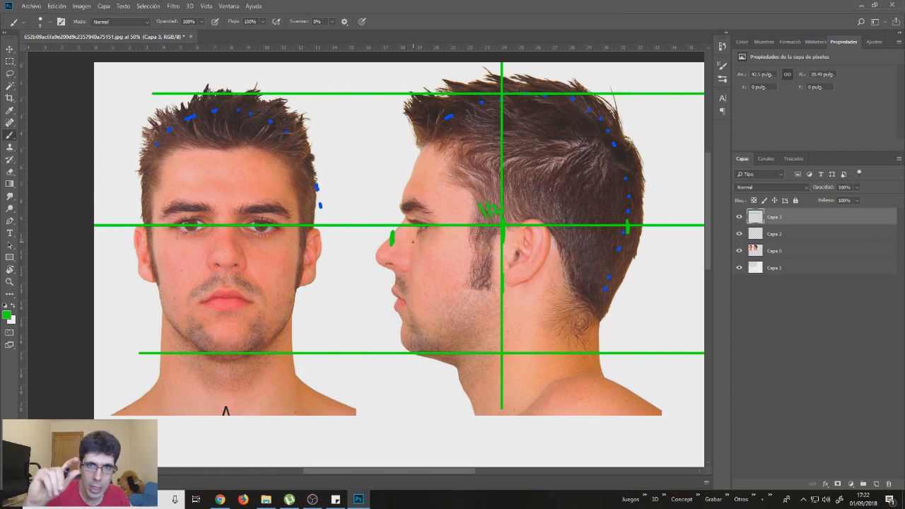
scroll(388, 268, down, 1)
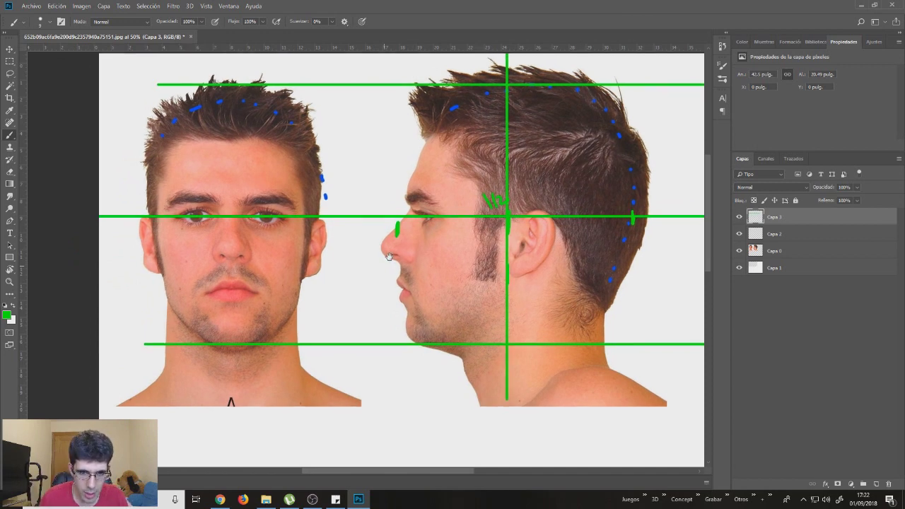
mouse_move(375, 244)
mouse_down()
mouse_move(419, 259)
mouse_move(367, 277)
mouse_move(368, 341)
mouse_up()
key(ctrl+z)
key(ctrl+z)
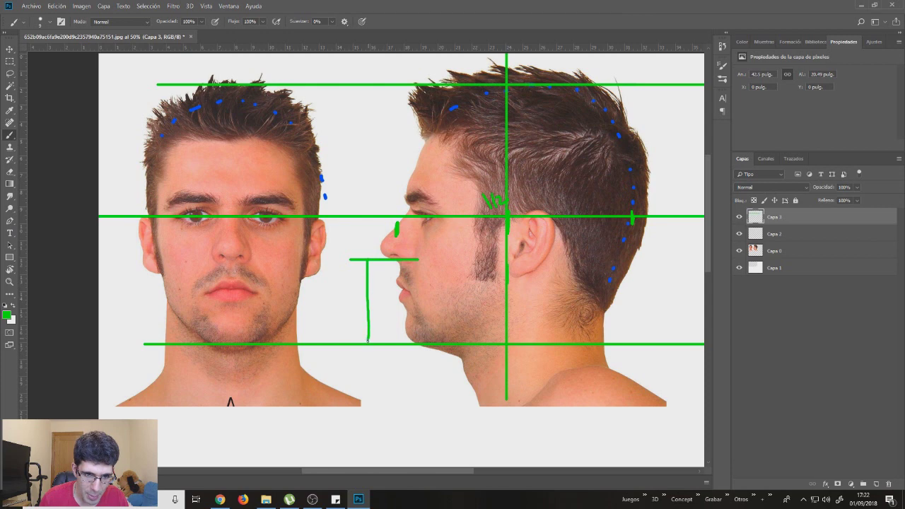
mouse_move(348, 312)
mouse_down()
mouse_move(358, 302)
mouse_move(363, 309)
mouse_up()
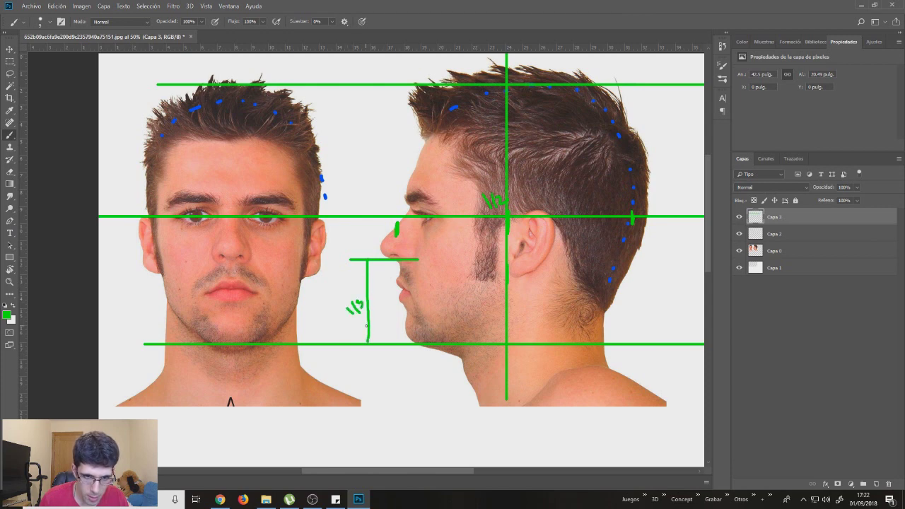
scroll(385, 316, up, 1)
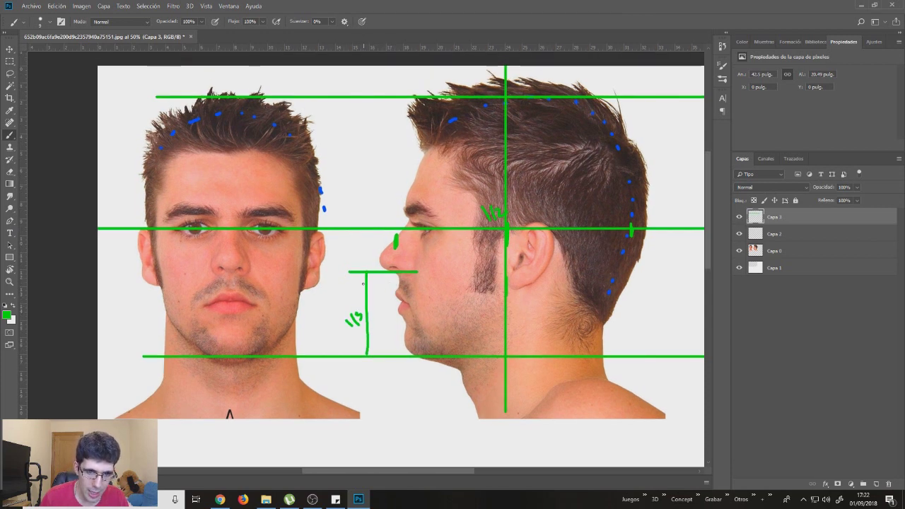
mouse_move(367, 273)
mouse_down()
mouse_move(367, 208)
mouse_move(414, 205)
mouse_move(331, 206)
mouse_move(406, 205)
mouse_up()
Label the middle third '1/3' and draw a green line at the profile's nose base
key(ctrl+z)
drag(345, 245, 353, 255)
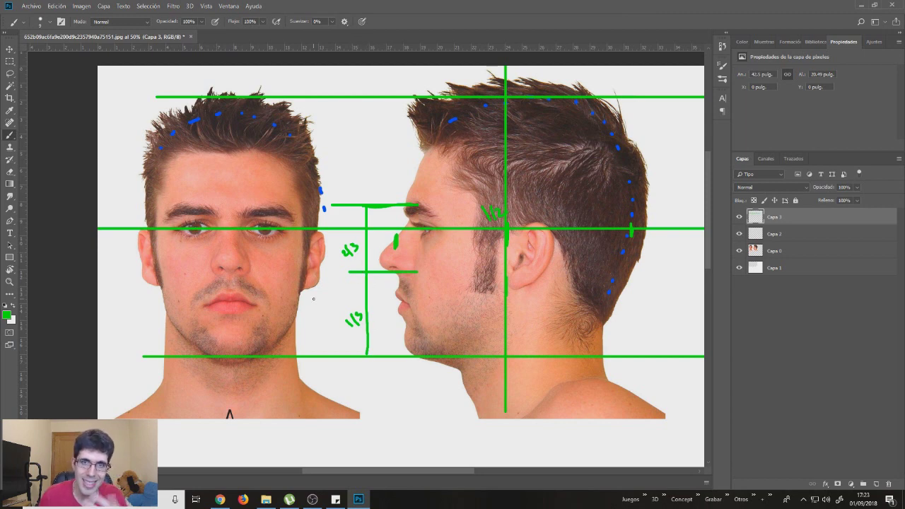
drag(387, 302, 386, 300)
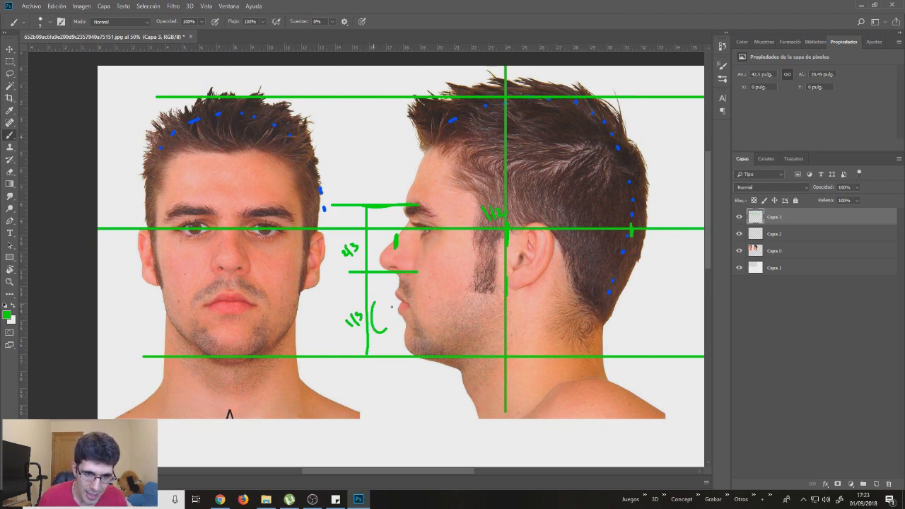
drag(392, 236, 390, 233)
drag(392, 186, 386, 158)
key(ctrl+alt+z)
key(ctrl+alt+z)
key(ctrl+alt+z)
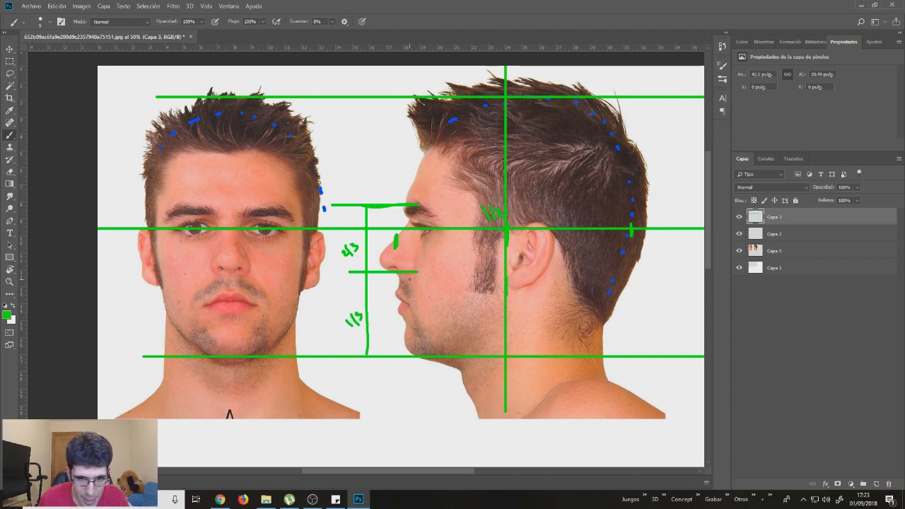
key(ctrl+z)
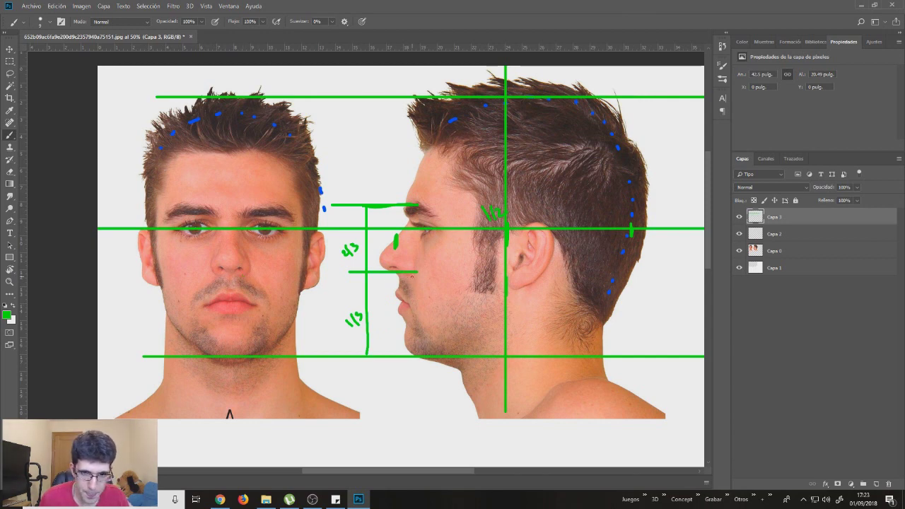
drag(409, 276, 433, 275)
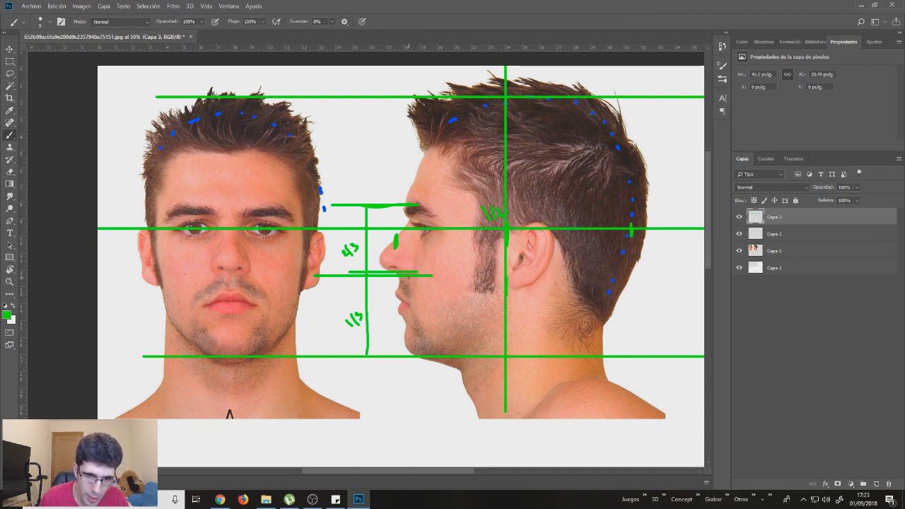
Erase the excess length of the green nose-base line
key(e)
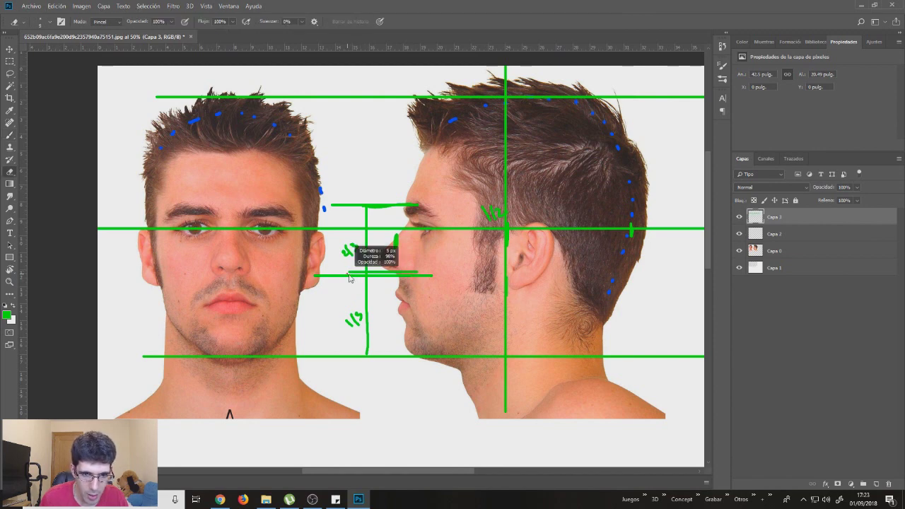
drag(348, 275, 419, 276)
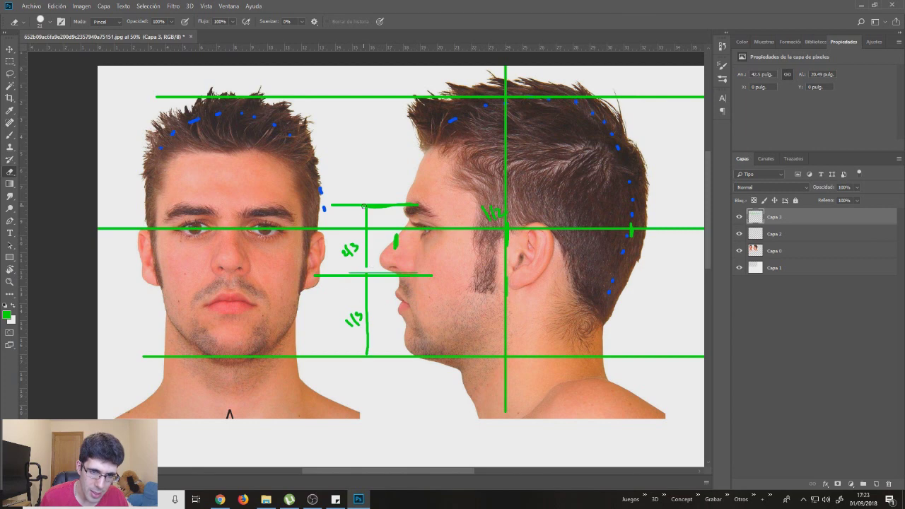
key(b)
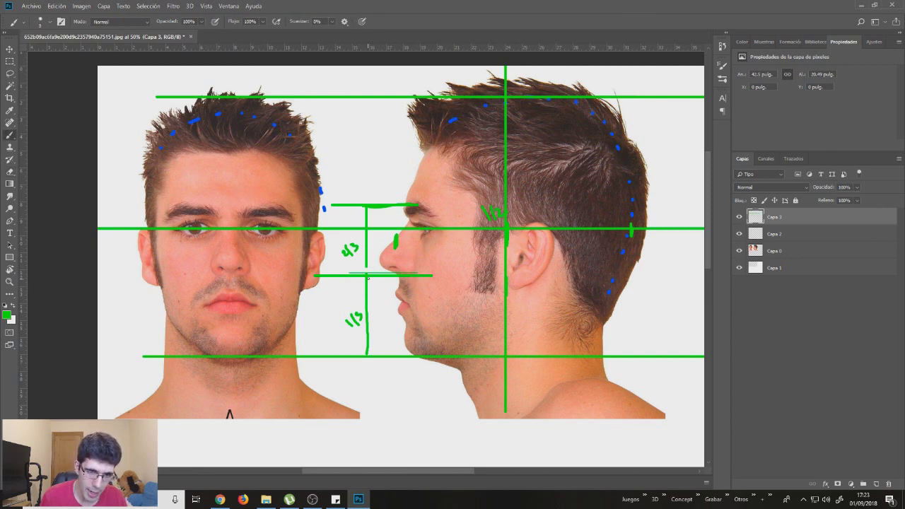
Extend the green measuring line up past the hairline and label the upper third
scroll(371, 342, up, 2)
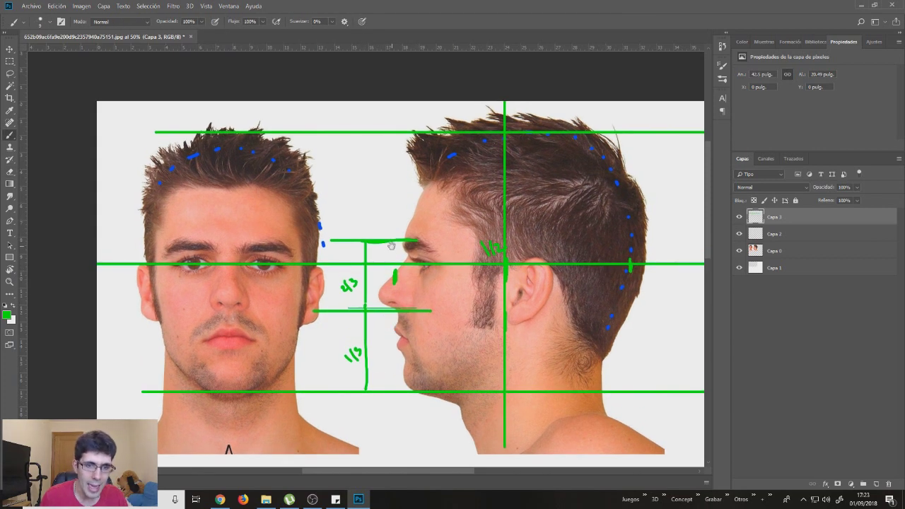
mouse_move(363, 218)
mouse_down()
mouse_move(359, 173)
mouse_move(314, 172)
mouse_up()
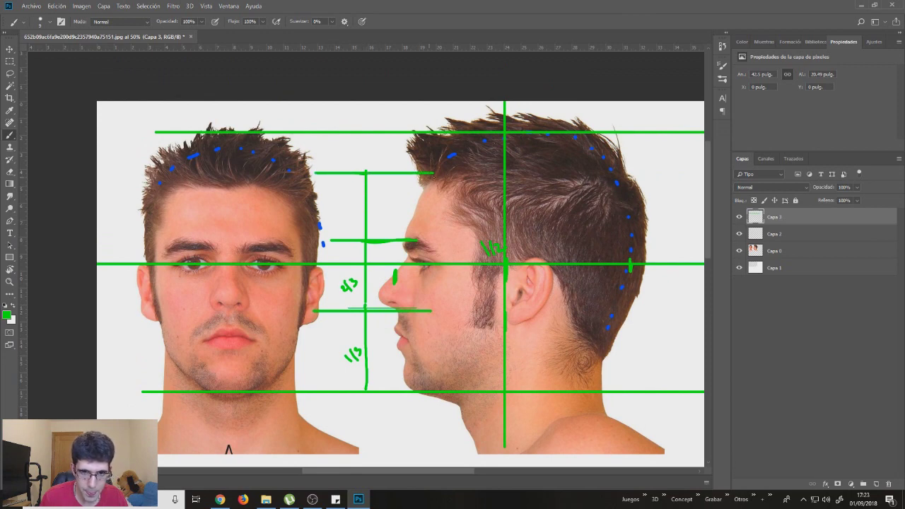
mouse_move(339, 212)
mouse_down()
mouse_move(341, 220)
mouse_move(351, 205)
mouse_move(355, 213)
mouse_move(381, 194)
mouse_up()
drag(389, 265, 382, 278)
drag(386, 337, 378, 357)
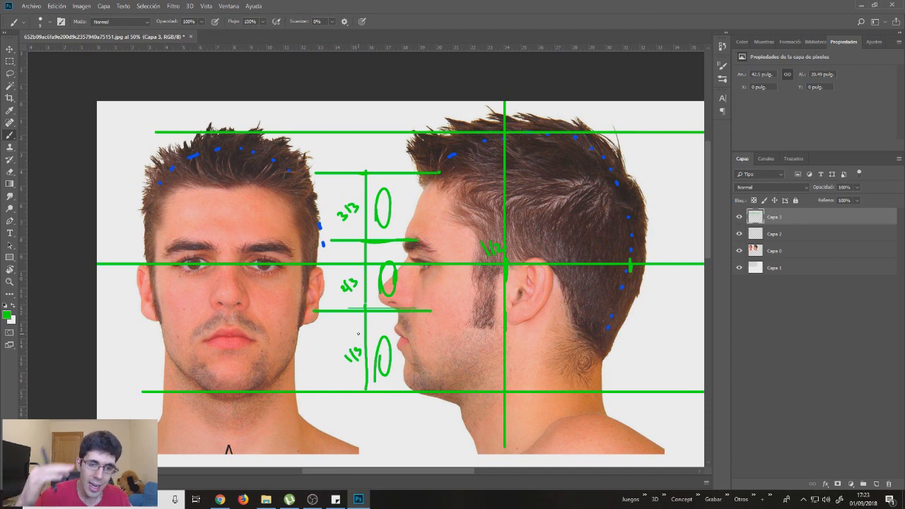
key(ctrl+alt+z)
key(ctrl+alt+z)
key(ctrl+alt+z)
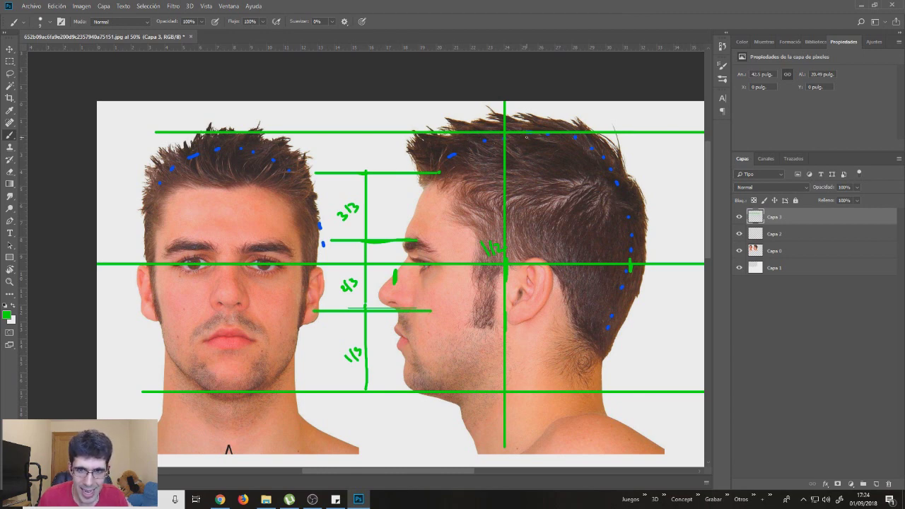
drag(366, 171, 367, 138)
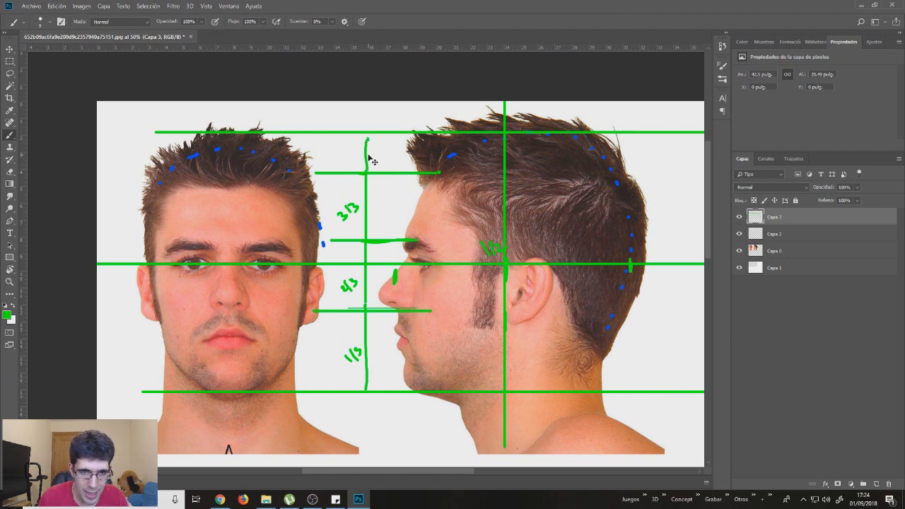
Replace the curved stroke with a straight green segment above the hairline
key(ctrl+alt+z)
mouse_move(367, 172)
mouse_down()
mouse_move(367, 141)
mouse_move(351, 159)
mouse_move(359, 164)
mouse_up()
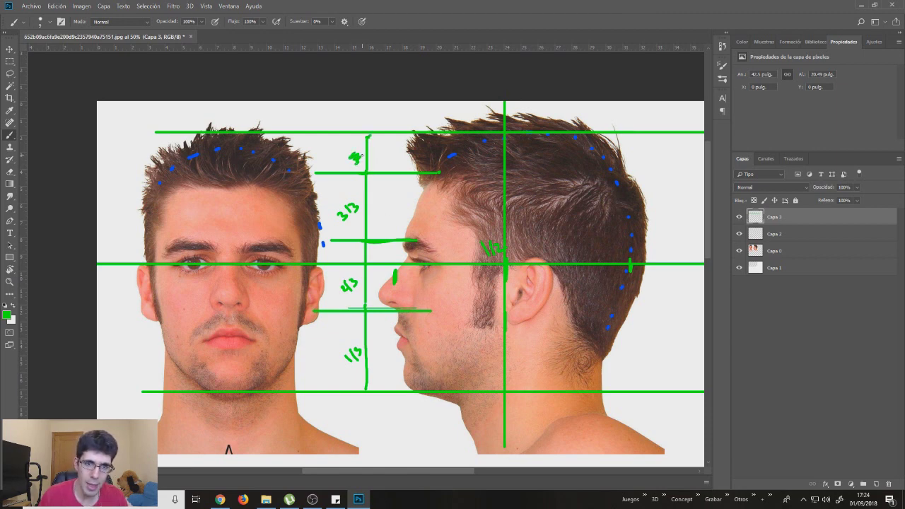
drag(342, 198, 327, 187)
Trace the profile's forehead slope and skull top with green strokes
drag(388, 228, 424, 161)
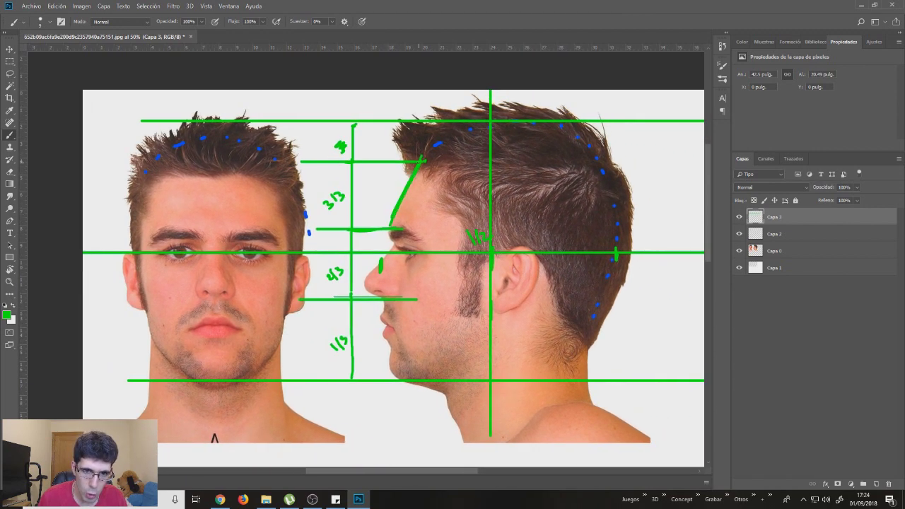
drag(423, 161, 548, 122)
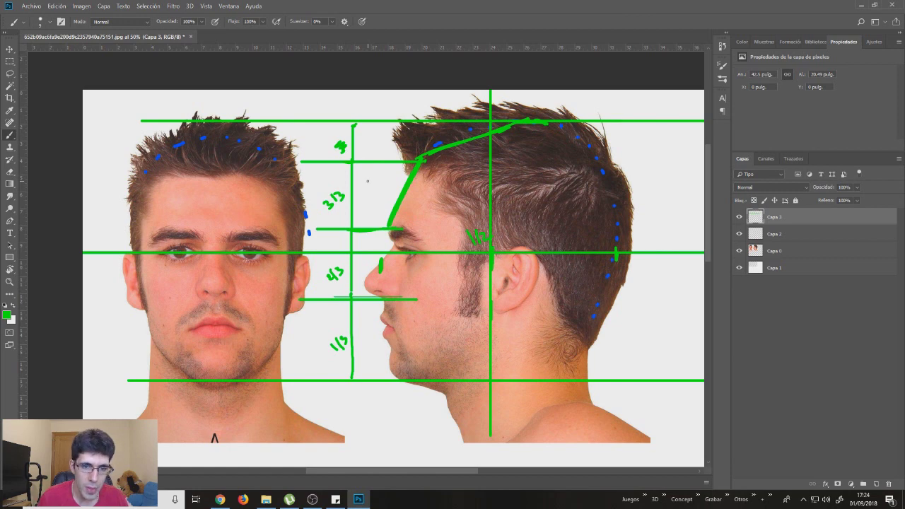
scroll(371, 181, up, 1)
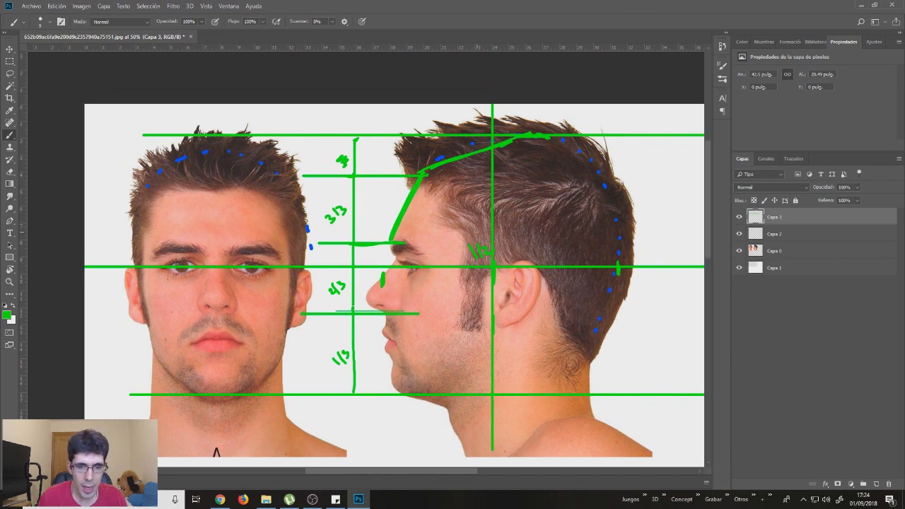
scroll(394, 271, down, 2)
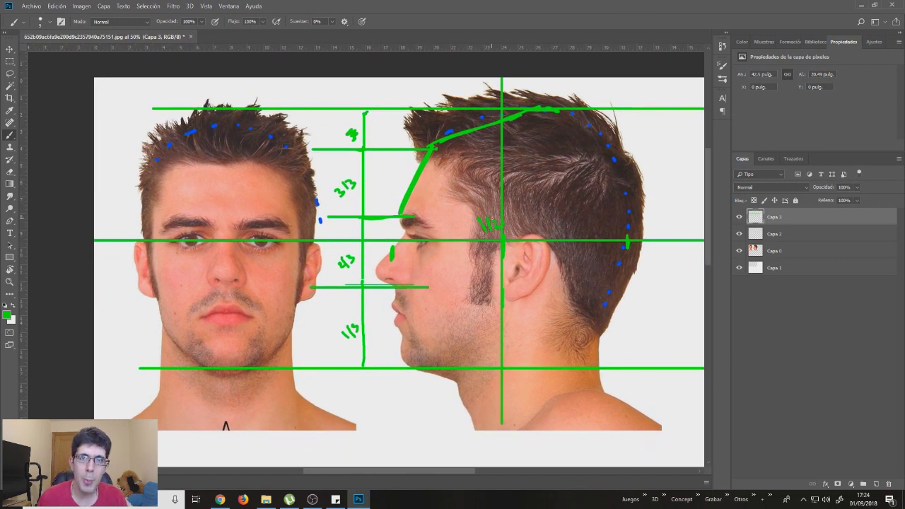
scroll(480, 245, up, 2)
drag(495, 229, 478, 244)
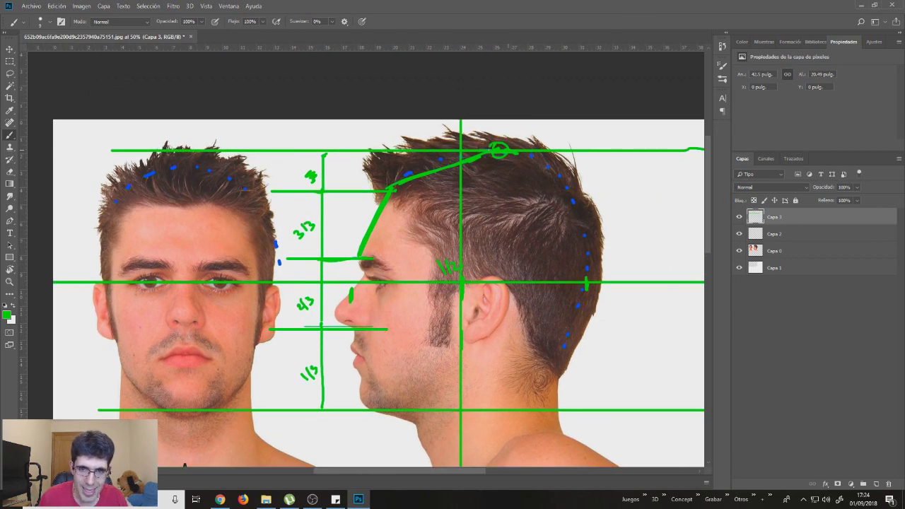
Draw a green arrow at the crown and arc the skull curve down the back of the head
mouse_move(538, 127)
mouse_down()
mouse_move(507, 144)
mouse_move(519, 147)
mouse_up()
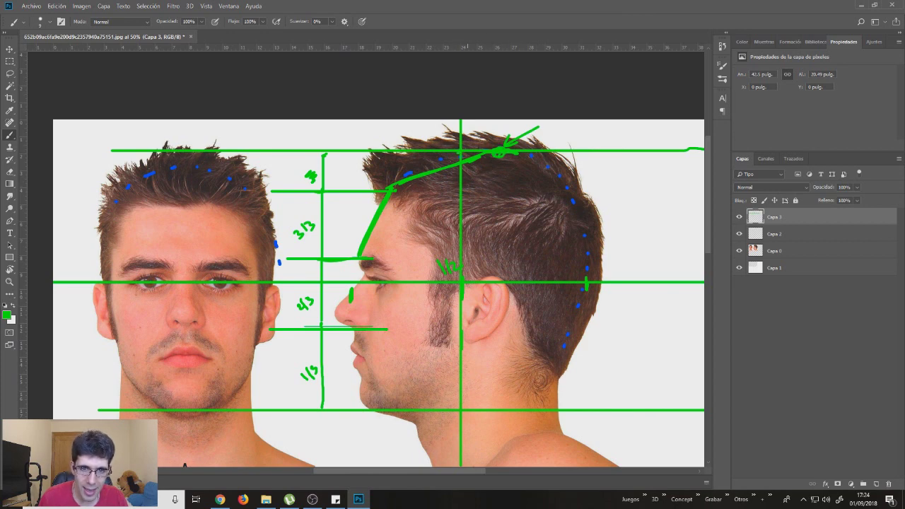
drag(394, 186, 574, 216)
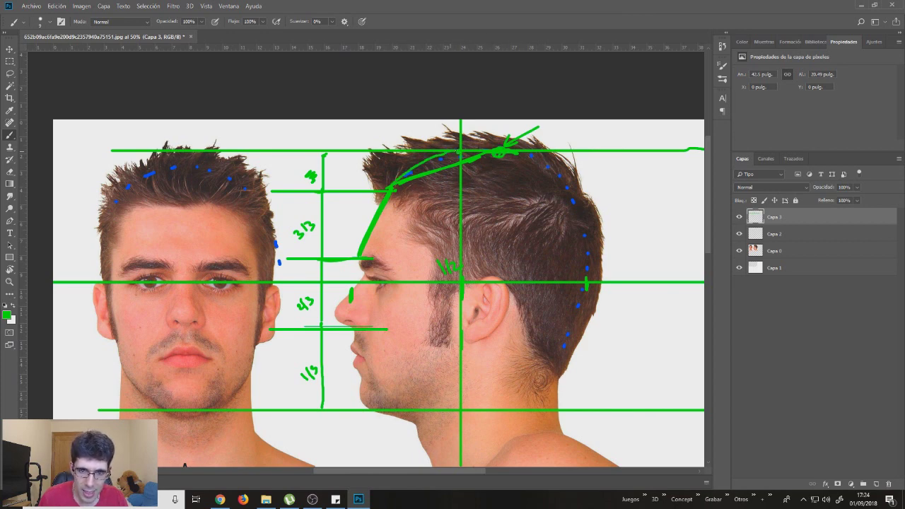
key(ctrl+z)
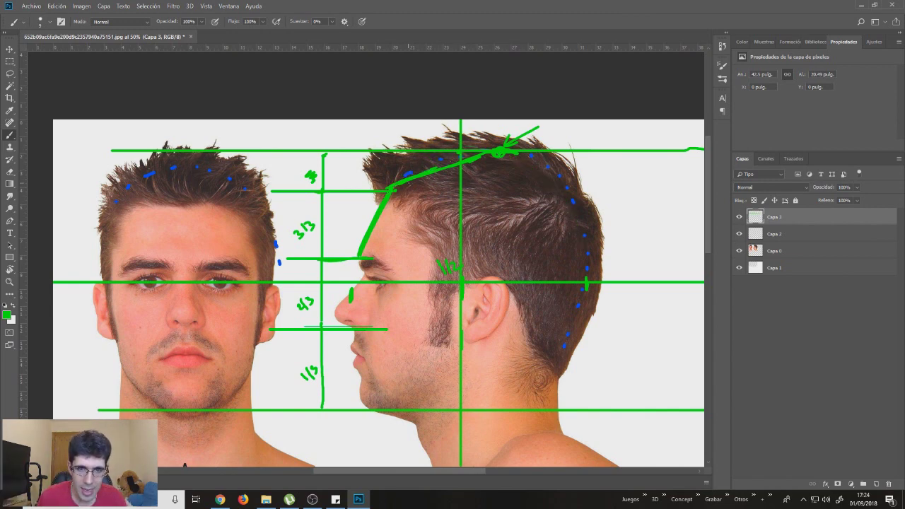
drag(520, 151, 560, 181)
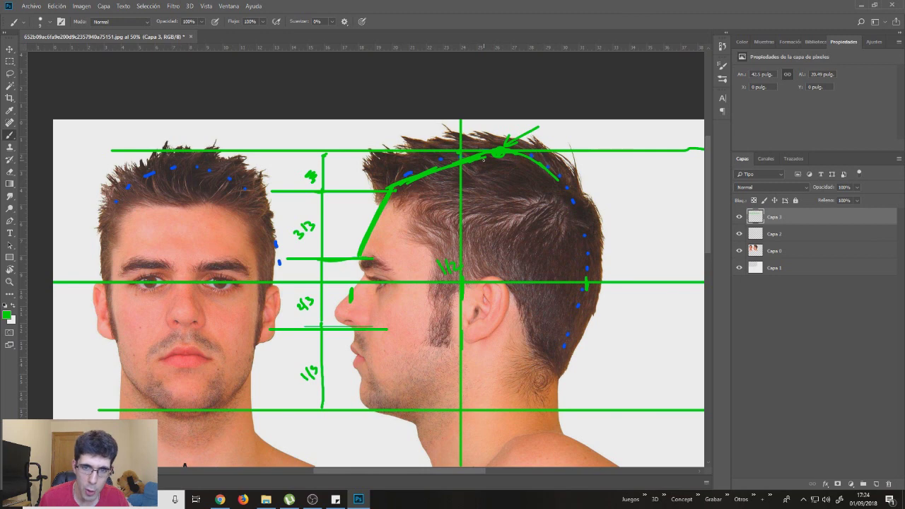
drag(481, 153, 416, 174)
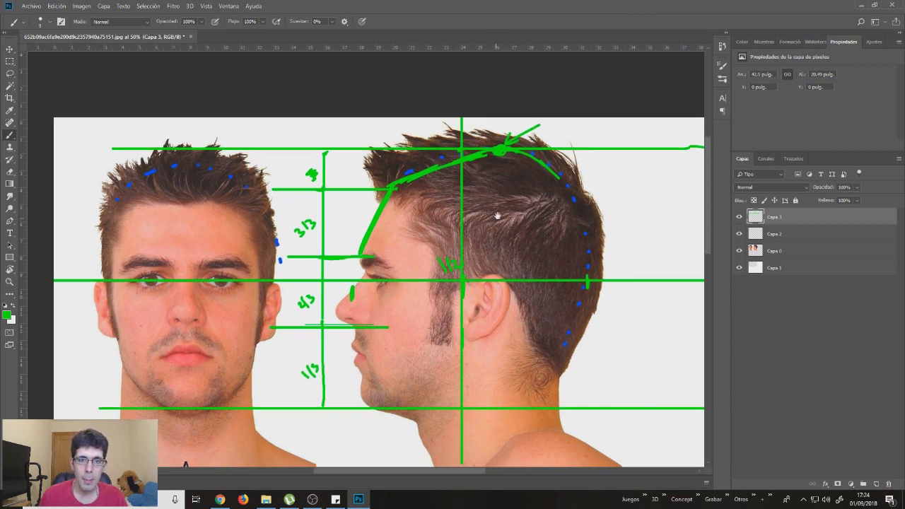
drag(485, 211, 520, 185)
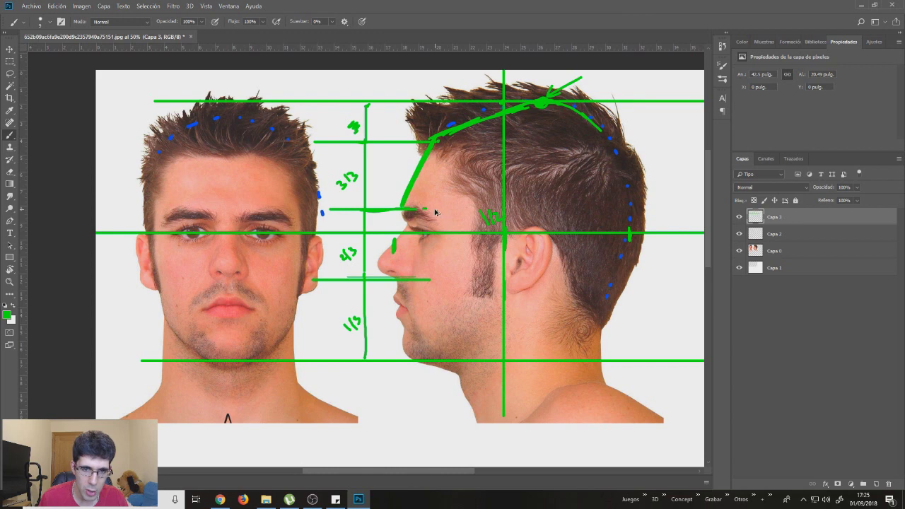
Brush green brow and nose-base lines toward the ear and three diagonal hatch strokes between them
drag(423, 209, 553, 210)
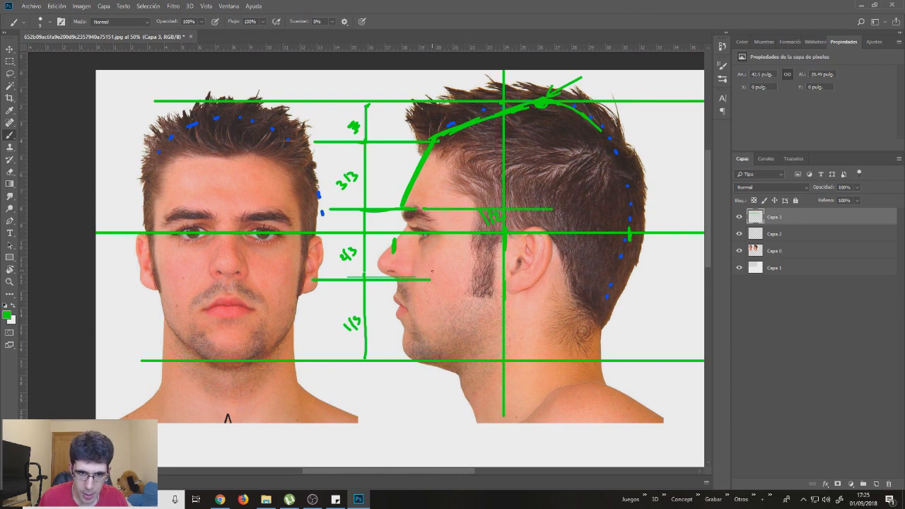
drag(436, 280, 576, 280)
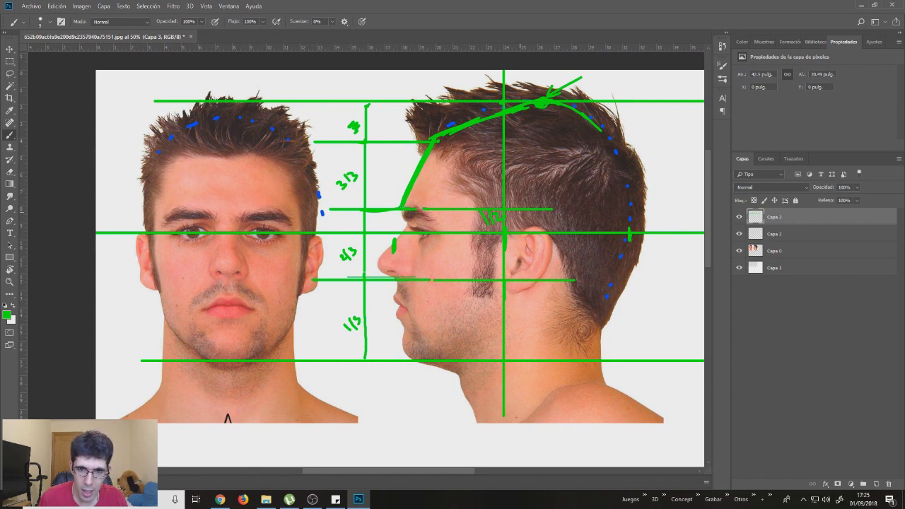
drag(524, 216, 505, 268)
mouse_move(551, 235)
mouse_down()
mouse_move(507, 270)
mouse_move(522, 278)
mouse_up()
mouse_move(560, 256)
mouse_down()
mouse_move(534, 280)
mouse_move(550, 282)
mouse_up()
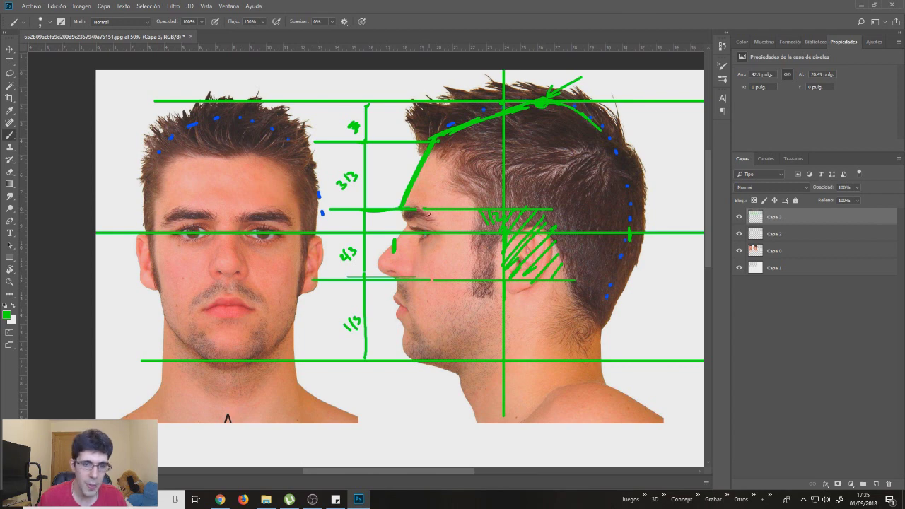
drag(424, 211, 470, 237)
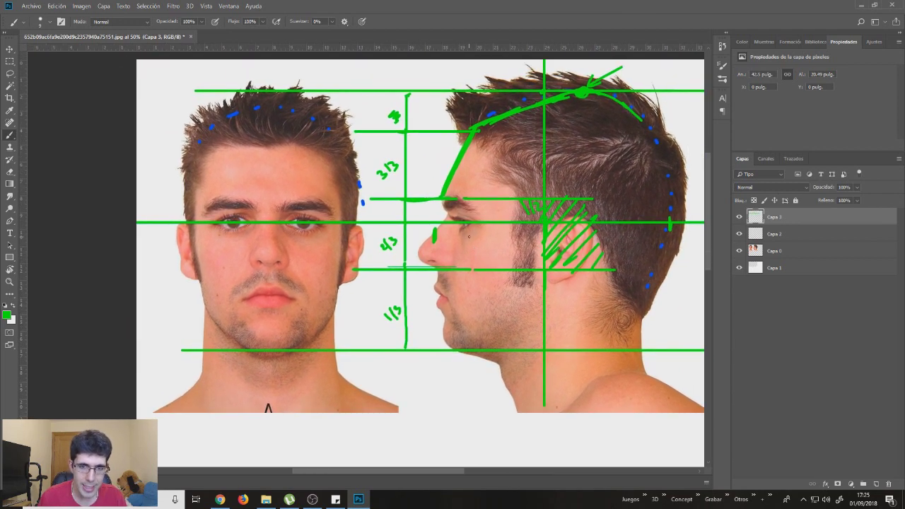
Paint a green jaw curve and lip stroke on the profile and dot the front mouth corner
drag(461, 257, 437, 205)
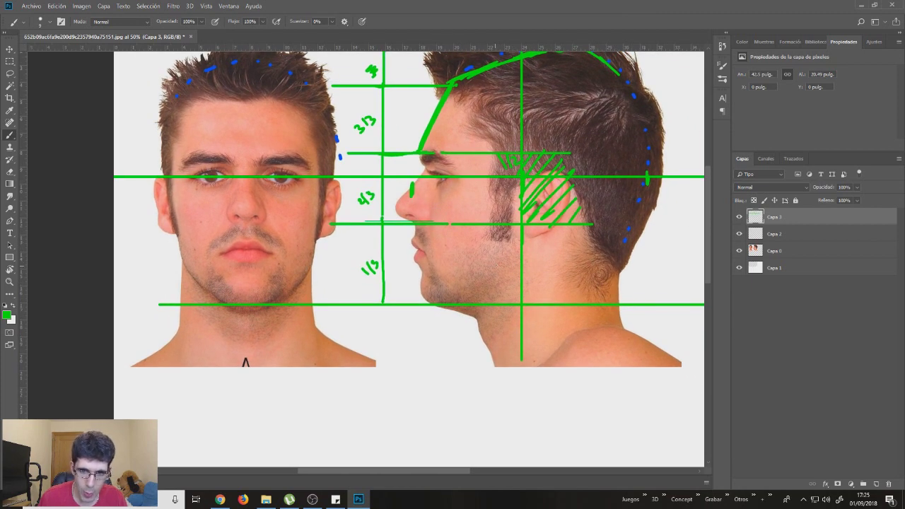
drag(502, 244, 472, 280)
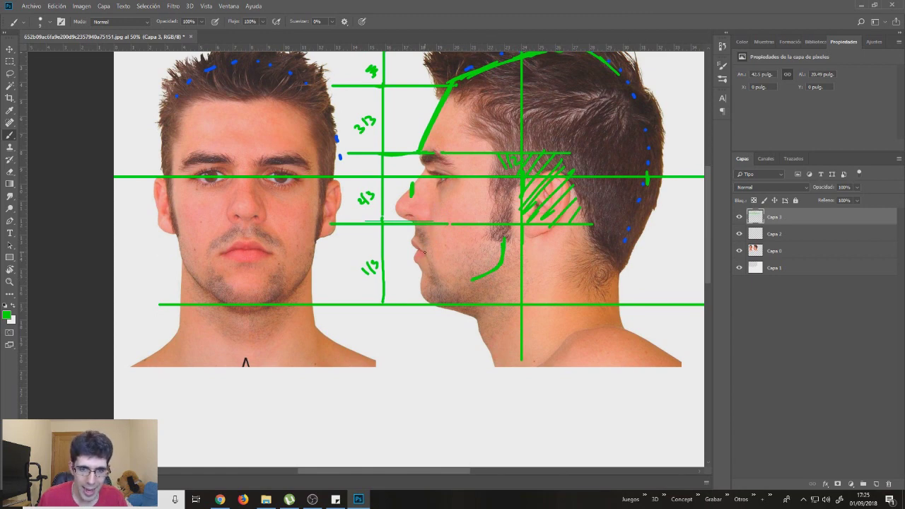
drag(418, 246, 431, 258)
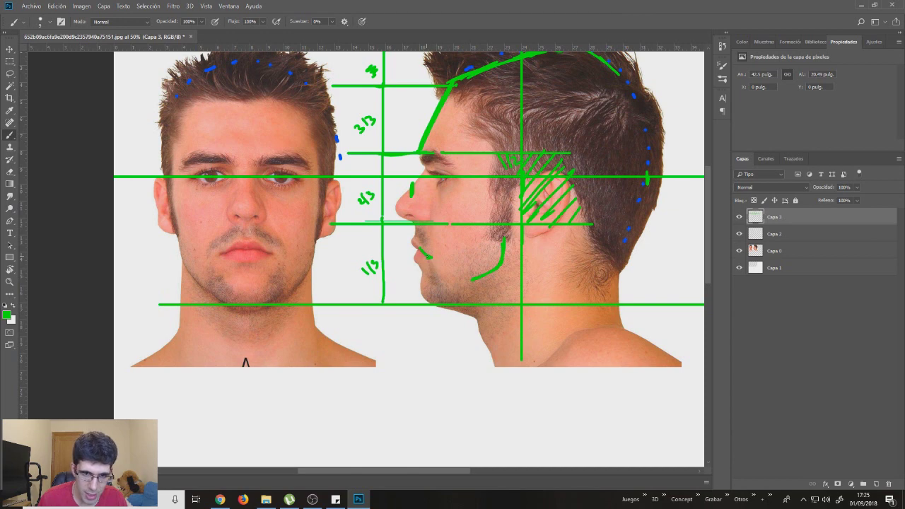
click(272, 255)
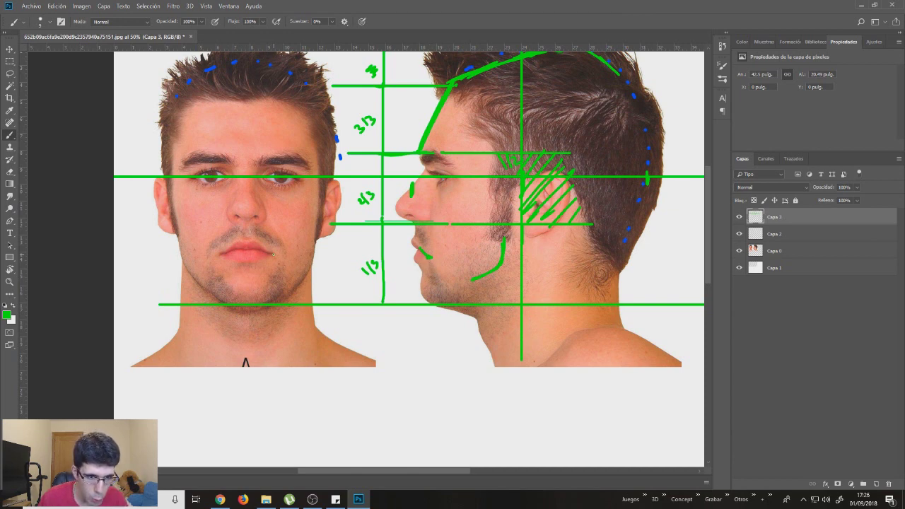
Draw a straight horizontal guide under the profile lips and a vertical guide up the front face
shift+click(501, 257)
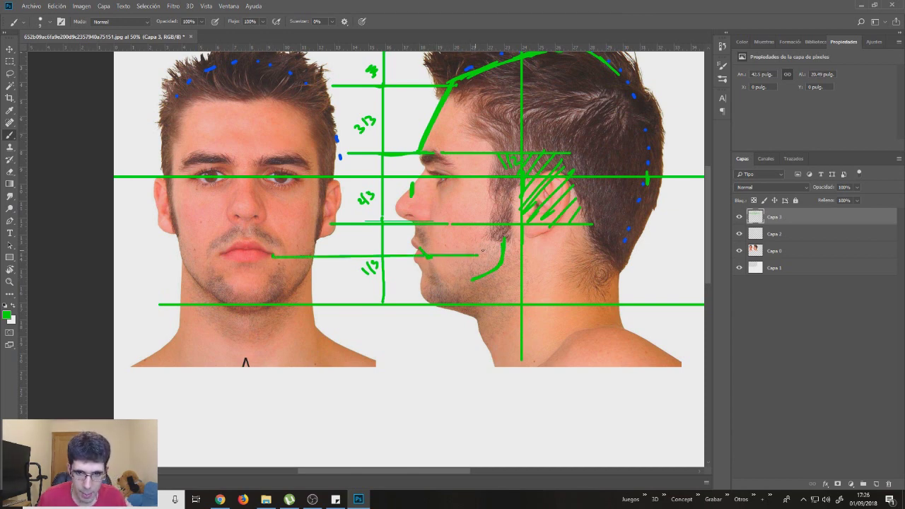
key(ctrl+z)
drag(429, 257, 559, 259)
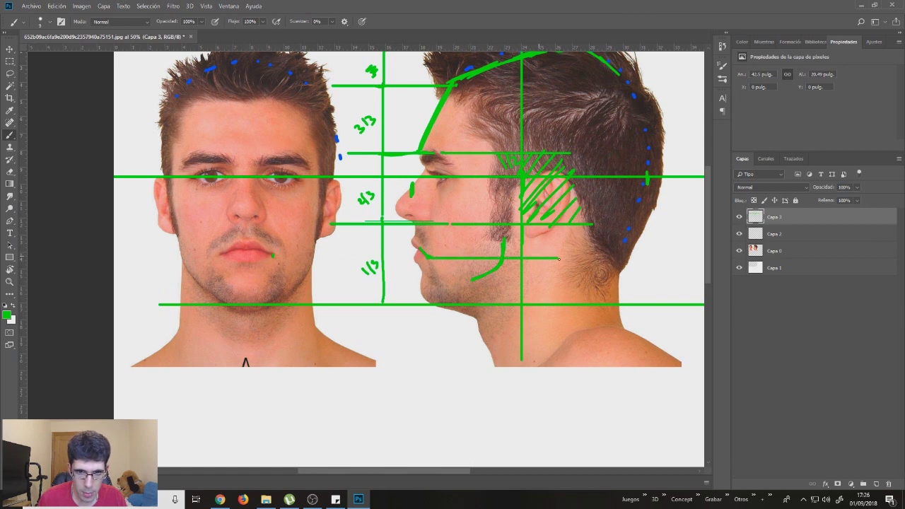
shift+click(401, 258)
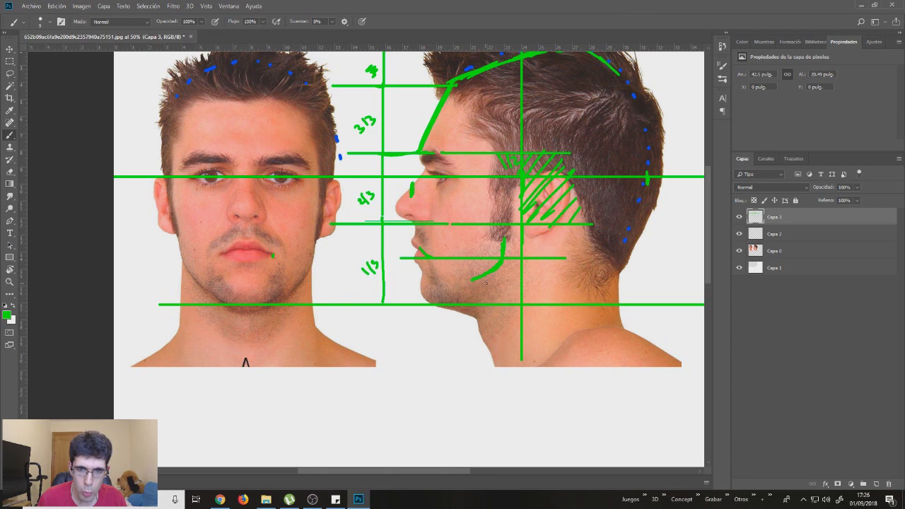
key(e)
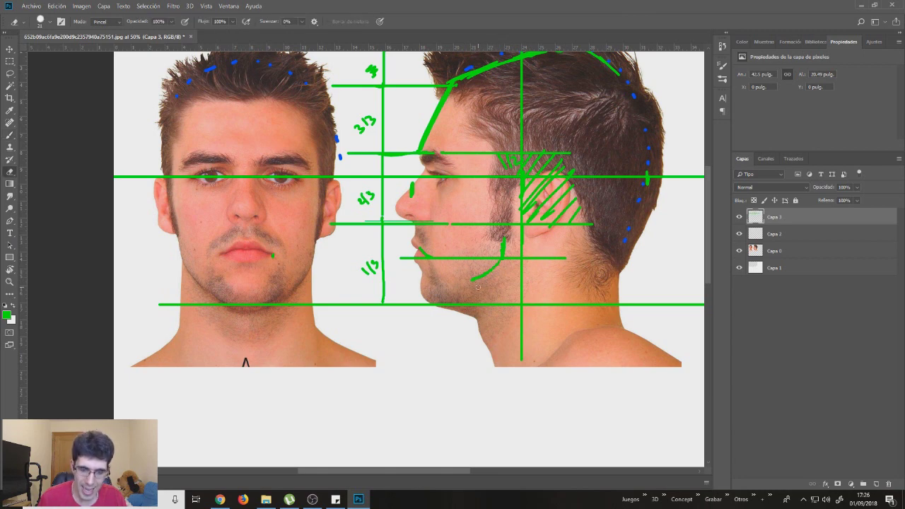
key(b)
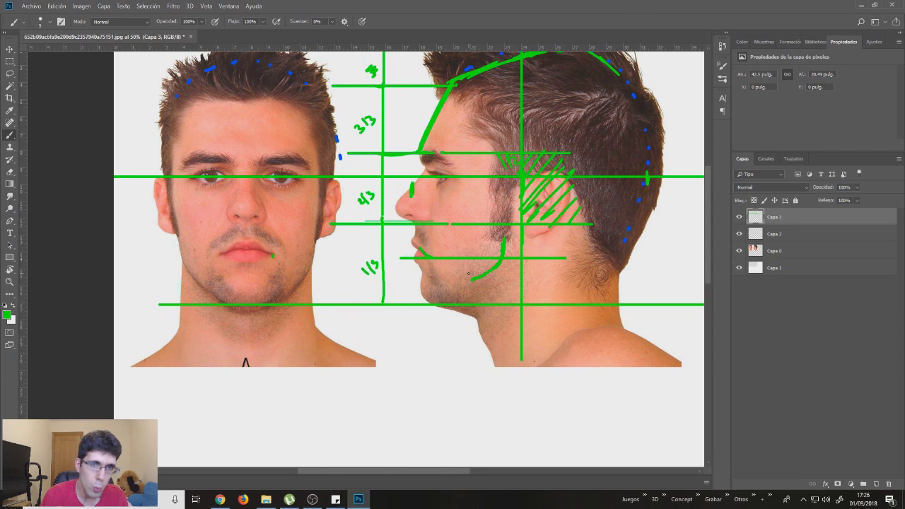
mouse_move(457, 266)
mouse_down()
mouse_move(468, 259)
mouse_move(383, 269)
mouse_move(439, 291)
mouse_up()
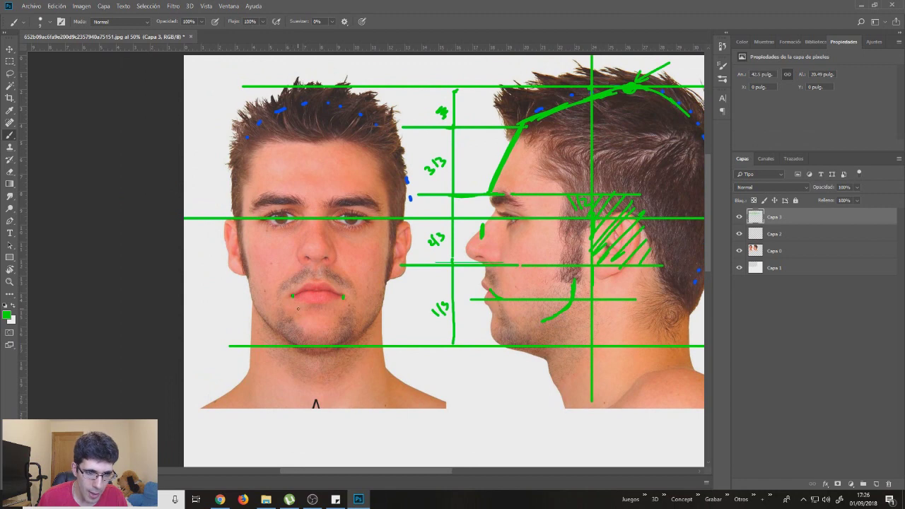
drag(293, 295, 288, 241)
Redraw the front face's vertical guide from lips to forehead and hide the interface
key(ctrl+z)
drag(289, 295, 290, 170)
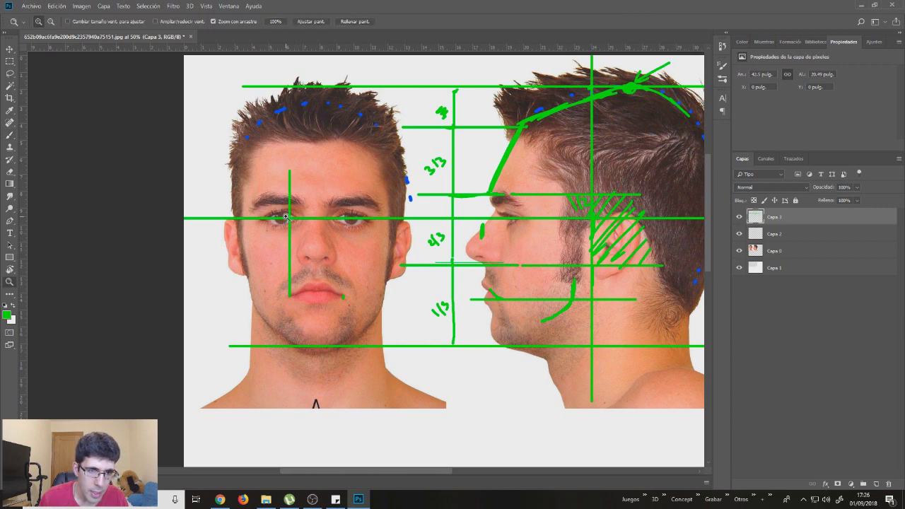
scroll(299, 239, up, 2)
key(Tab)
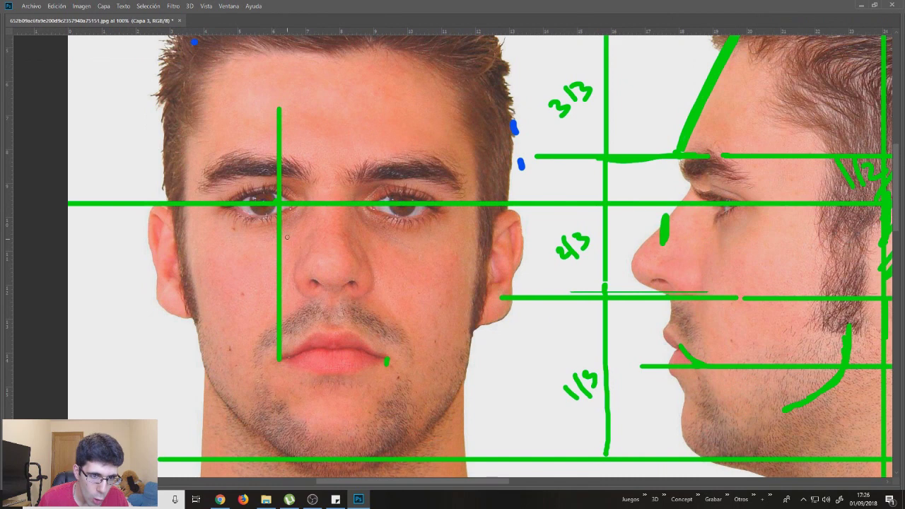
Draw a vertical line beside the nose and an arrow at the inner eye corner
mouse_move(275, 202)
mouse_down()
mouse_move(262, 214)
mouse_move(262, 185)
mouse_up()
key(ctrl+z)
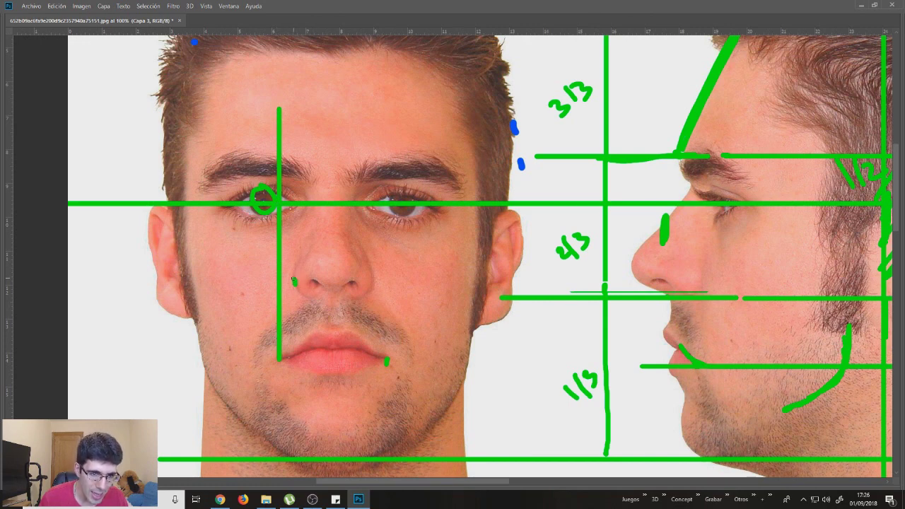
key(ctrl+z)
drag(294, 280, 296, 203)
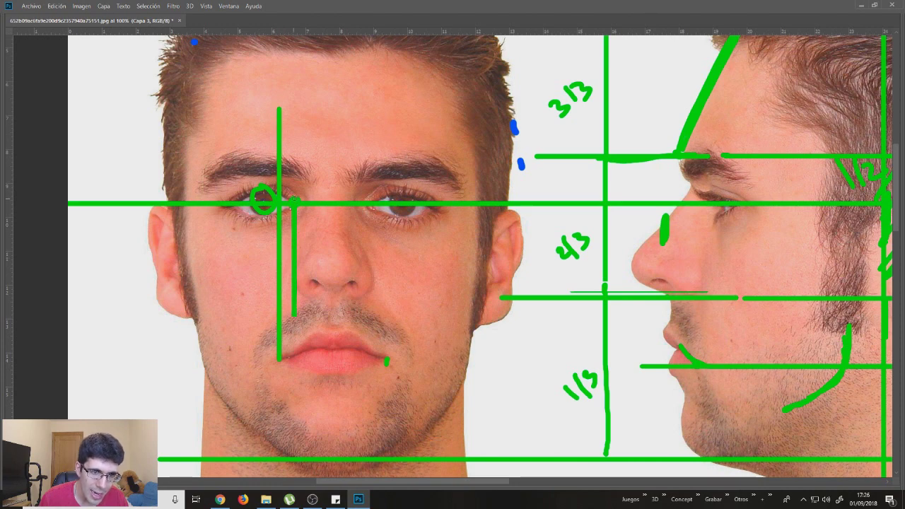
mouse_move(317, 162)
mouse_down()
mouse_move(302, 193)
mouse_move(325, 185)
mouse_up()
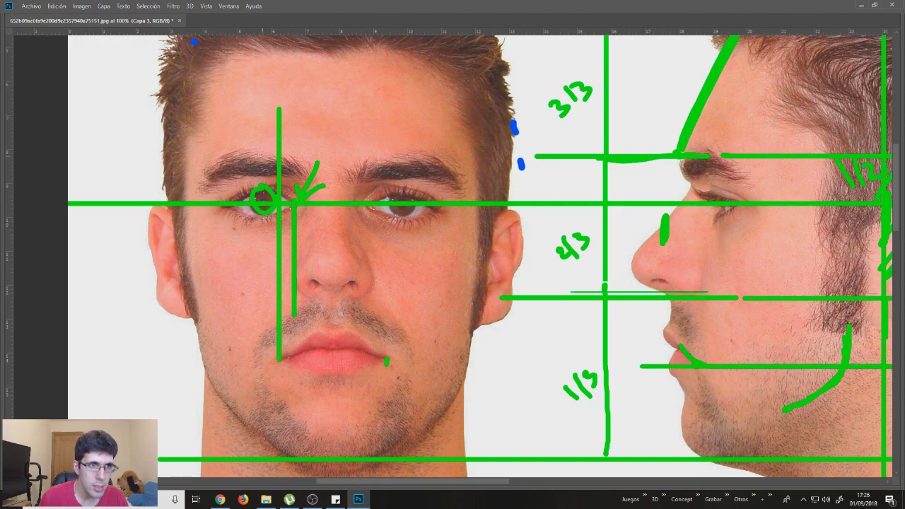
key(Tab)
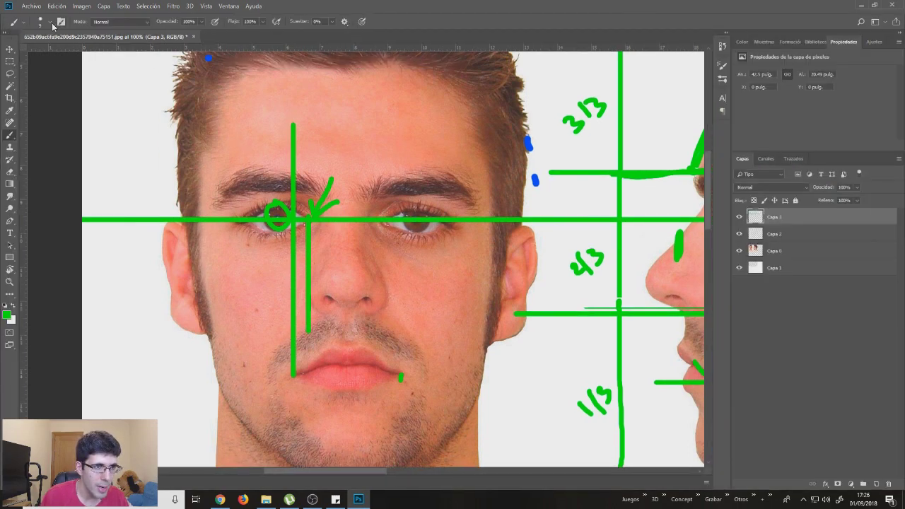
Set the brush size to 5
click(50, 25)
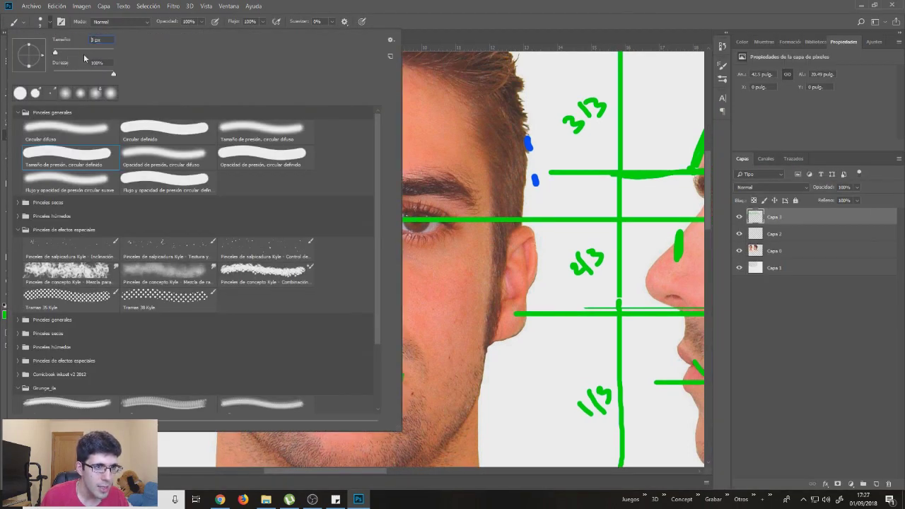
key(BackSpace)
text(5)
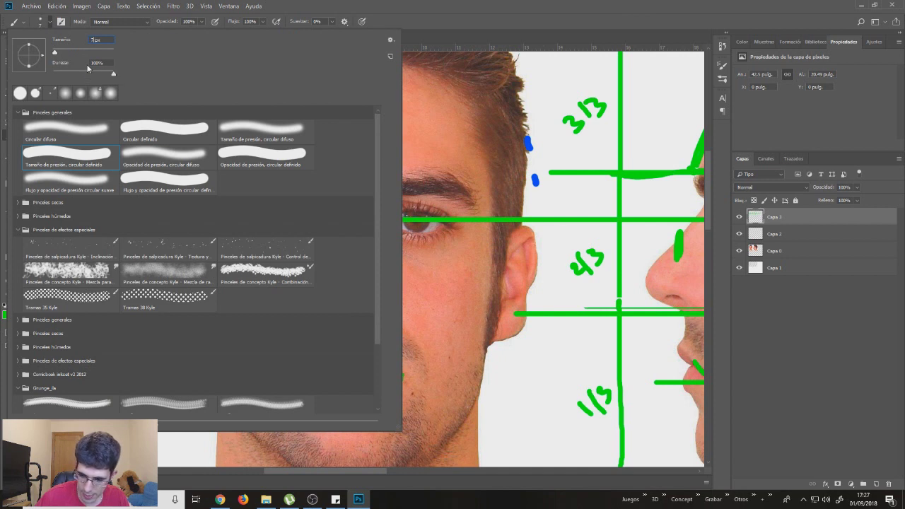
key(Return)
drag(391, 118, 381, 128)
key(ctrl+z)
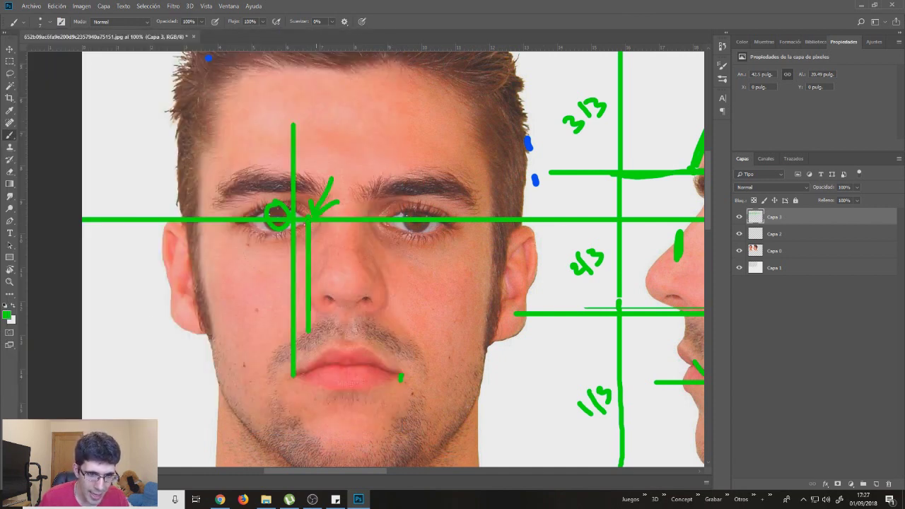
Add a small nostril curve beside the nose and zoom out to both faces
drag(317, 277, 316, 310)
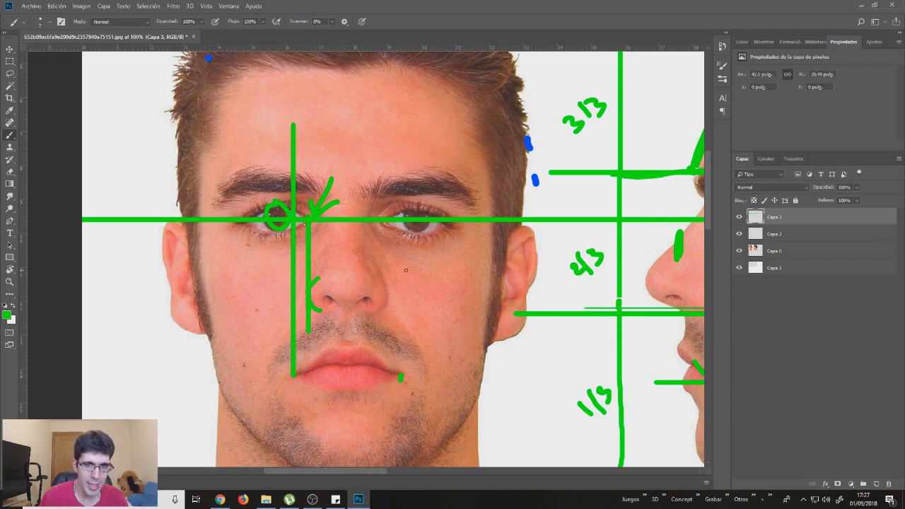
key(z)
alt+click(435, 306)
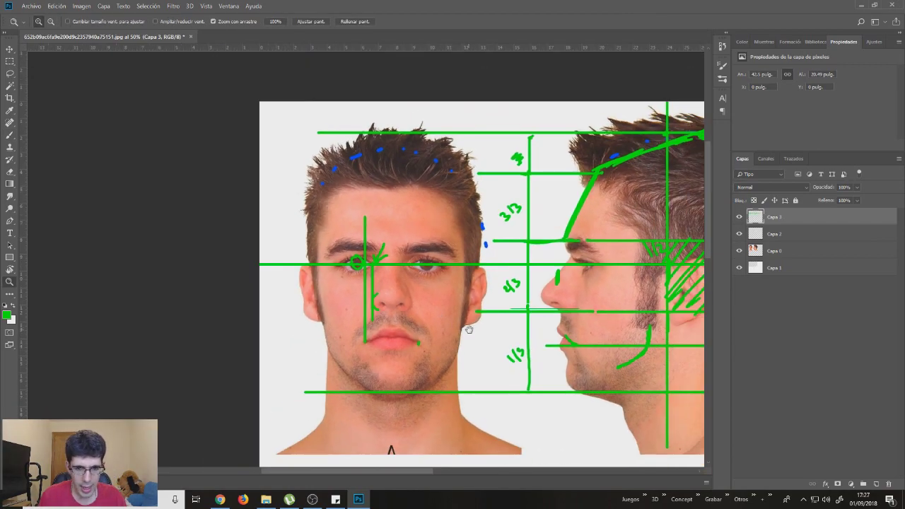
Zoom in on the profile face and return to the Brush
drag(469, 330, 417, 265)
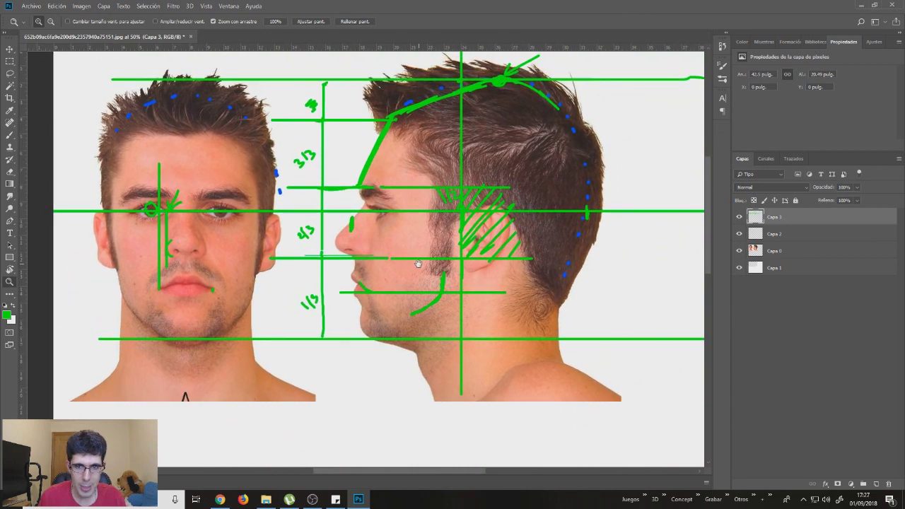
drag(417, 263, 426, 276)
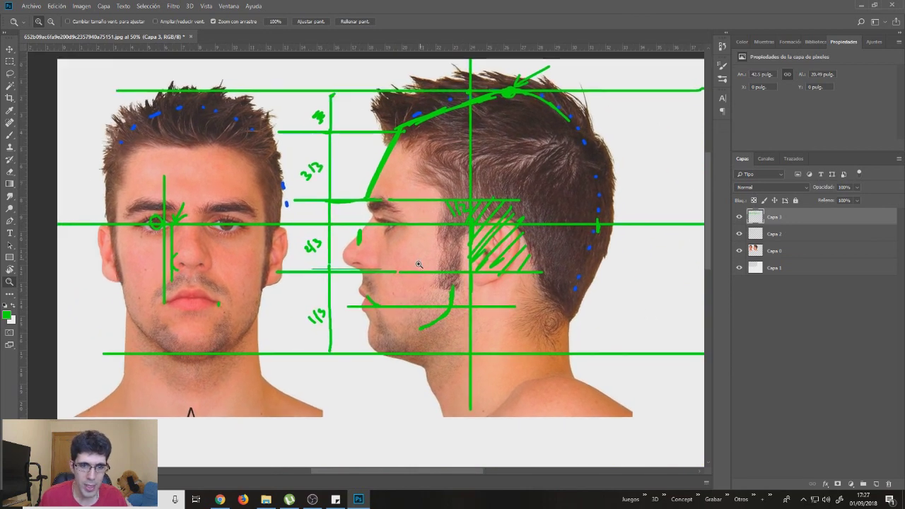
click(419, 262)
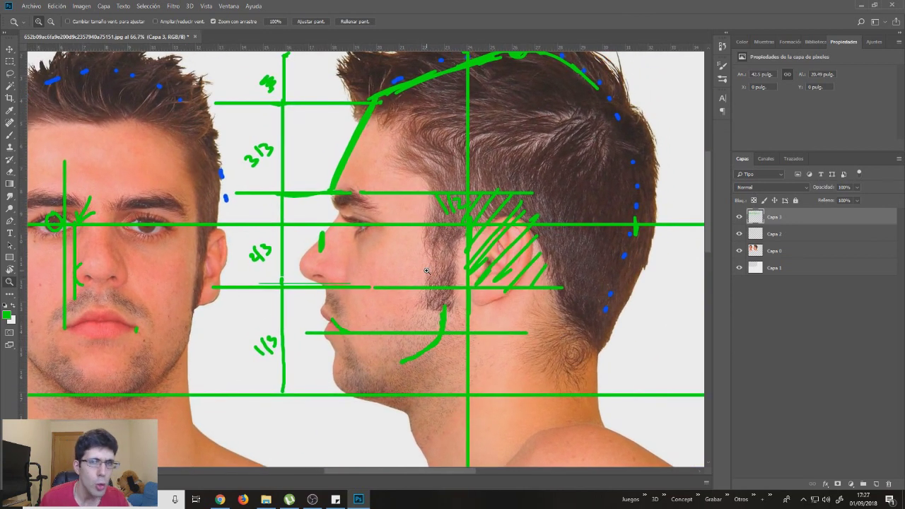
key(b)
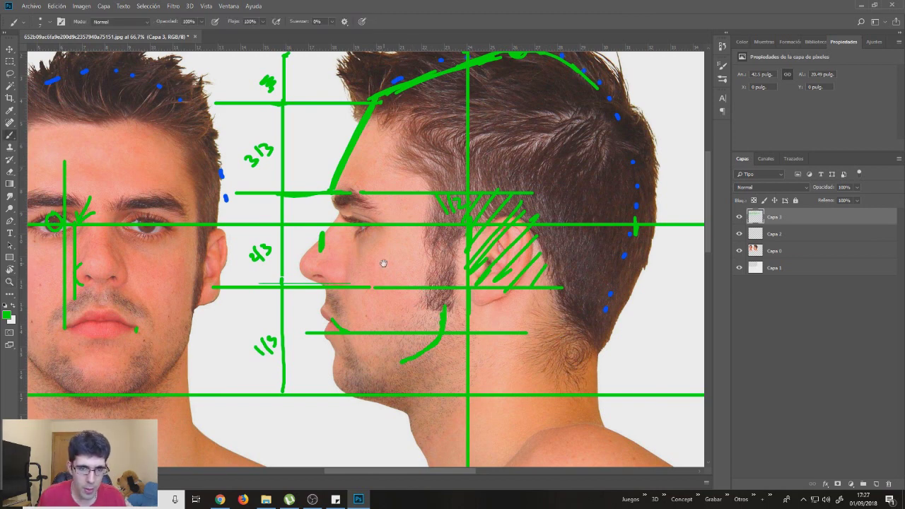
drag(383, 264, 392, 266)
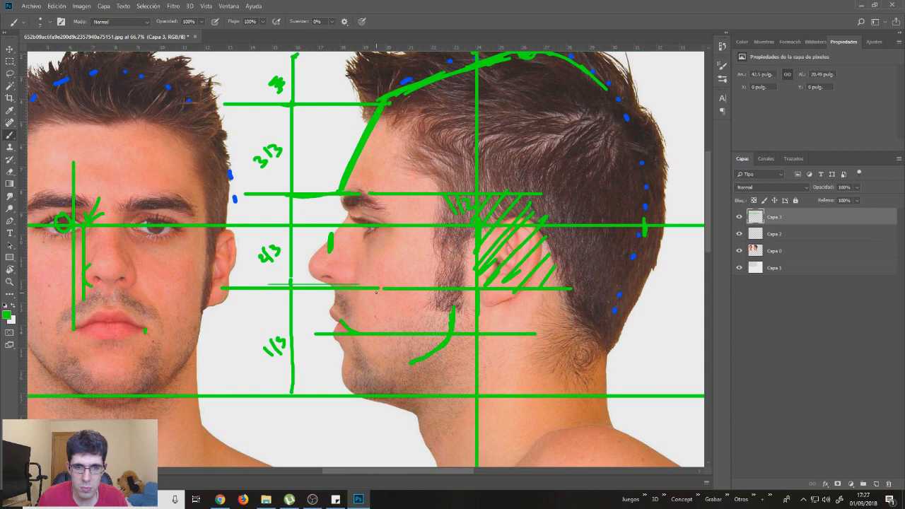
Draw green cheekbone lines from the nose and cheek toward the ear, removing a stray zig-zag
mouse_move(363, 258)
mouse_down()
mouse_move(381, 287)
mouse_move(473, 249)
mouse_up()
drag(386, 285, 459, 256)
mouse_move(394, 195)
mouse_down()
mouse_move(403, 239)
mouse_move(490, 247)
mouse_up()
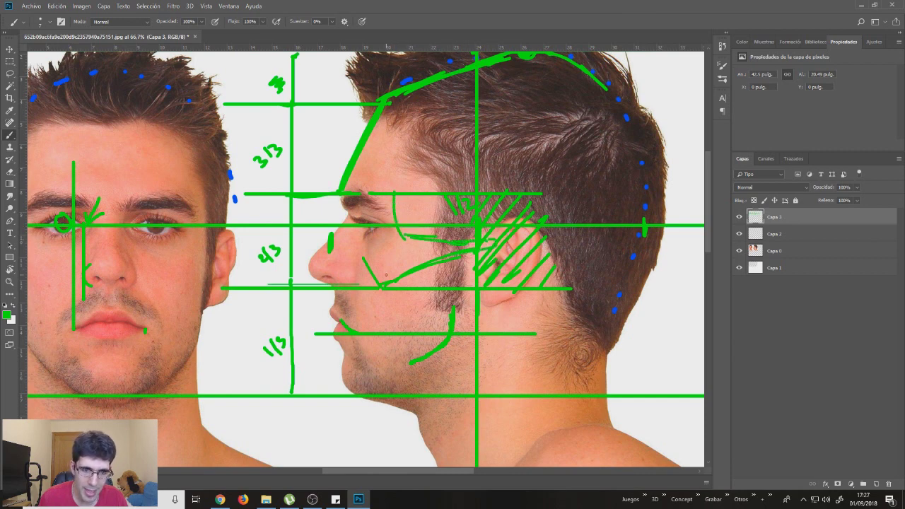
drag(361, 251, 383, 280)
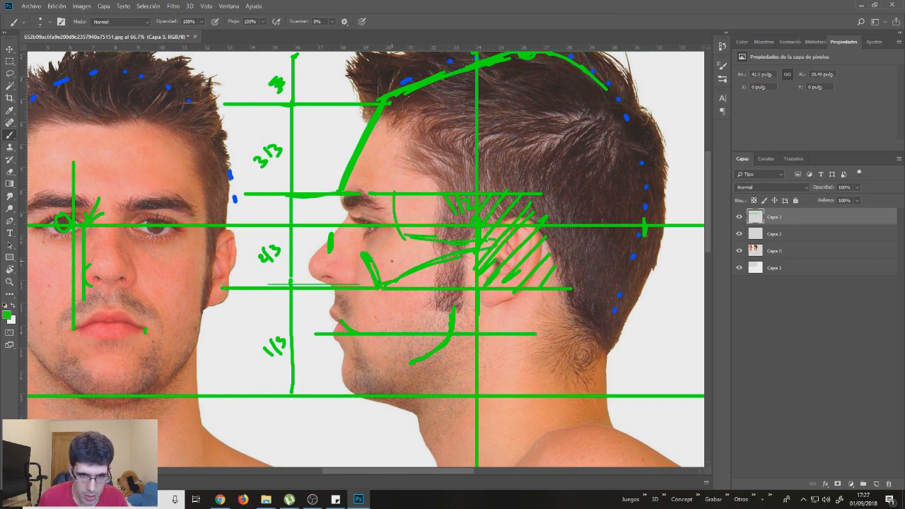
mouse_move(378, 240)
mouse_down()
mouse_move(418, 258)
mouse_move(466, 247)
mouse_up()
key(ctrl+z)
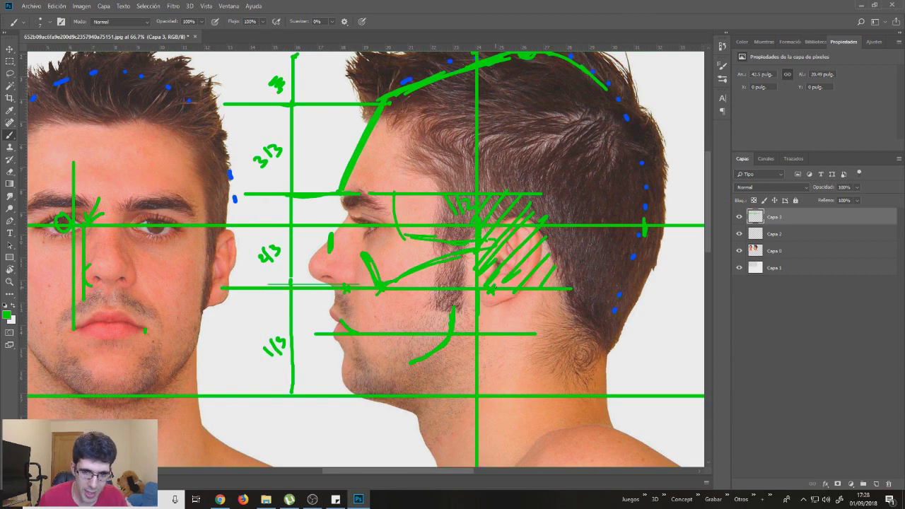
drag(569, 273, 533, 268)
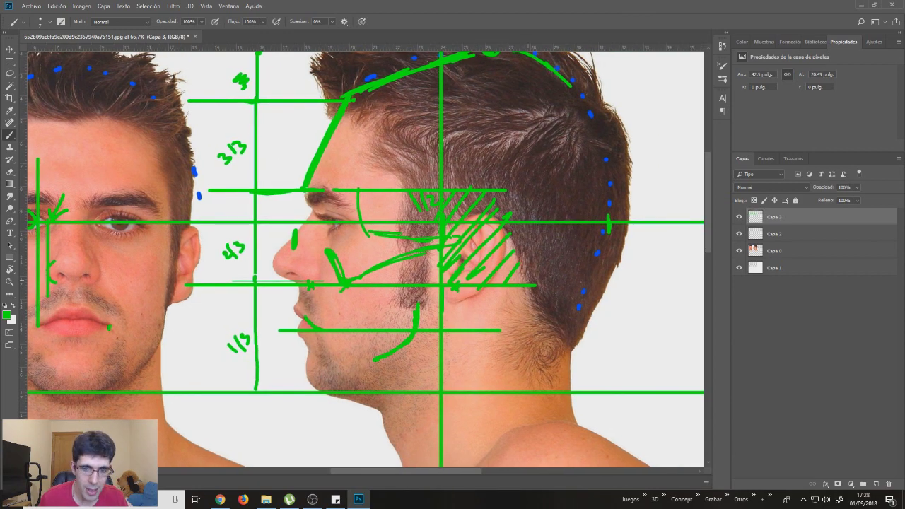
Extend the guide line and outline the back of the profile head down to the neck
drag(535, 282, 581, 279)
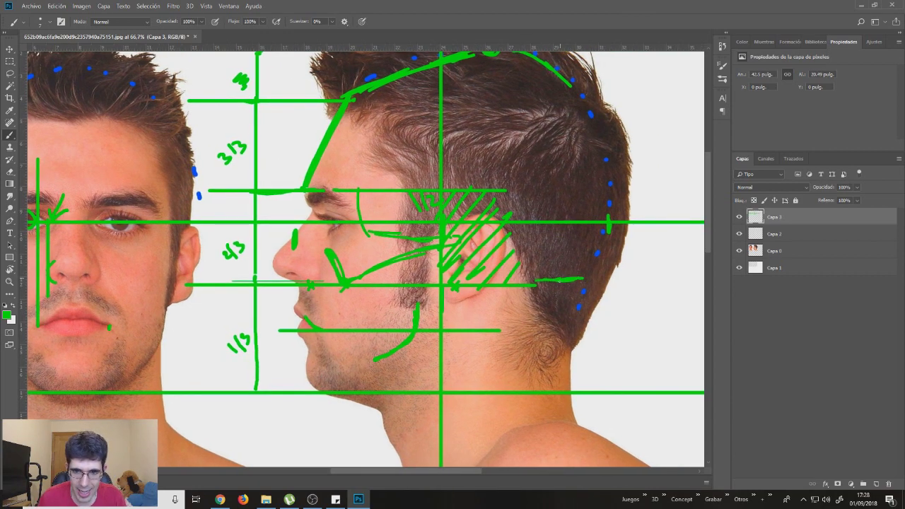
drag(593, 244, 562, 290)
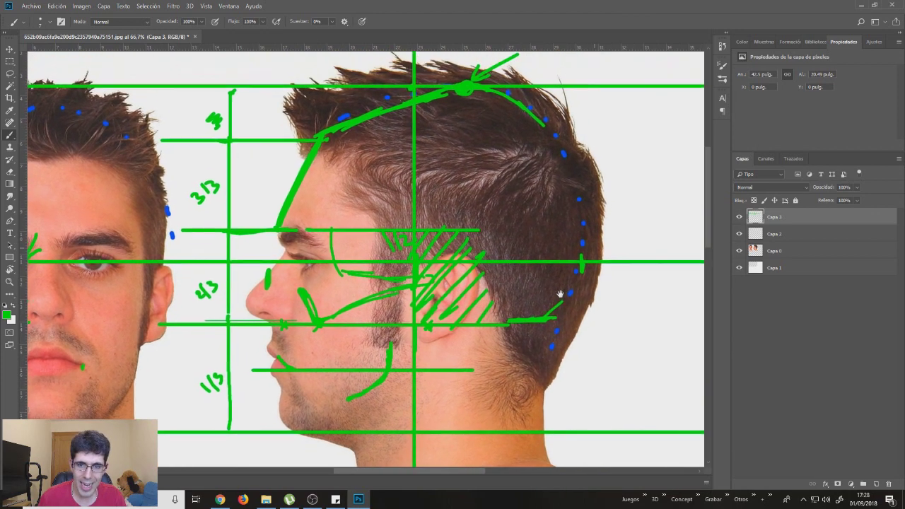
drag(578, 218, 568, 298)
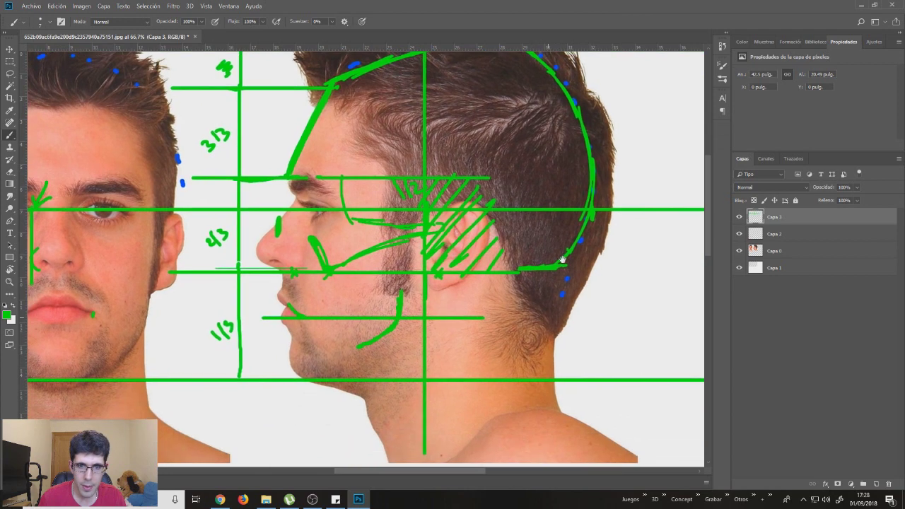
mouse_move(547, 322)
mouse_down()
mouse_move(560, 266)
mouse_move(539, 316)
mouse_up()
drag(549, 285, 543, 354)
Sketch the neck's back contour plus lines across the jaw and at the neck base
drag(572, 280, 508, 326)
key(ctrl+z)
mouse_move(514, 290)
mouse_down()
mouse_move(544, 271)
mouse_move(528, 309)
mouse_up()
mouse_move(516, 270)
mouse_down()
mouse_move(563, 396)
mouse_move(580, 385)
mouse_up()
drag(574, 333, 583, 409)
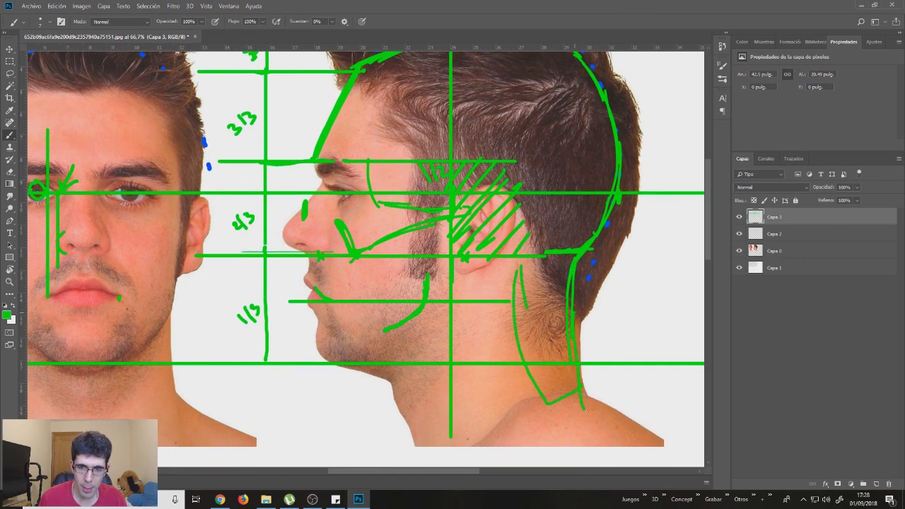
drag(569, 306, 503, 328)
drag(531, 390, 583, 370)
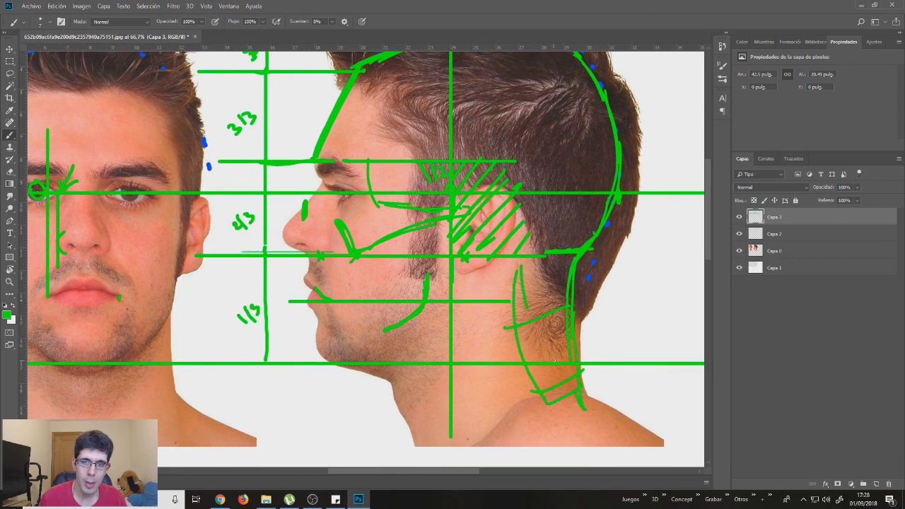
Zoom out to both heads, then zoom in on the front face with the Brush ready
key(z)
alt+click(572, 336)
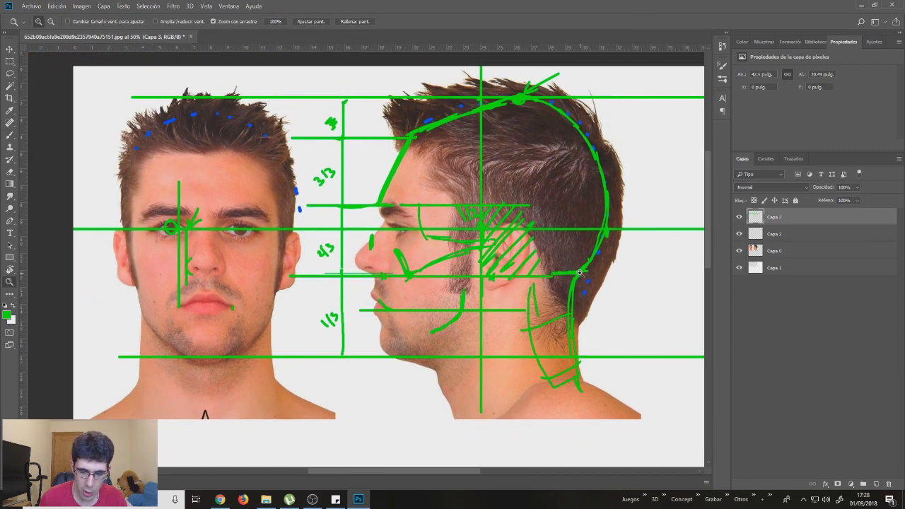
key(b)
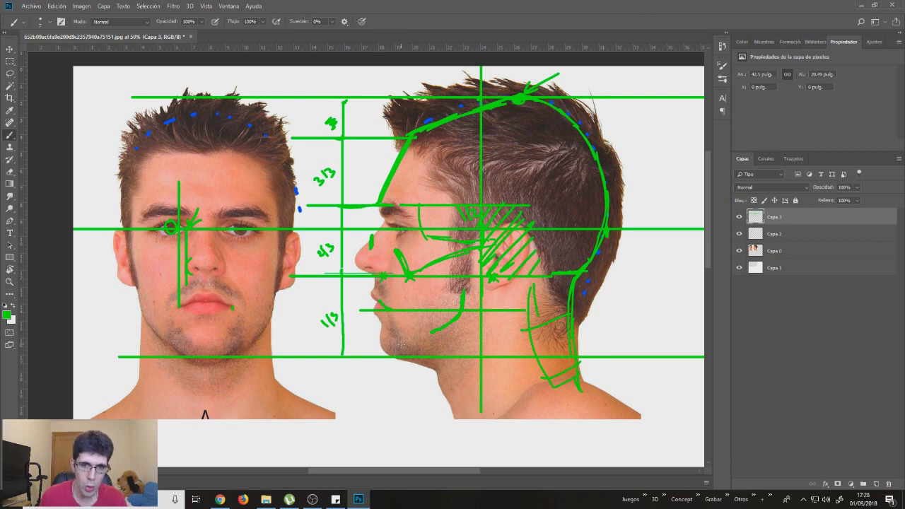
mouse_move(429, 286)
mouse_down()
mouse_move(455, 267)
mouse_move(475, 281)
mouse_move(461, 293)
mouse_up()
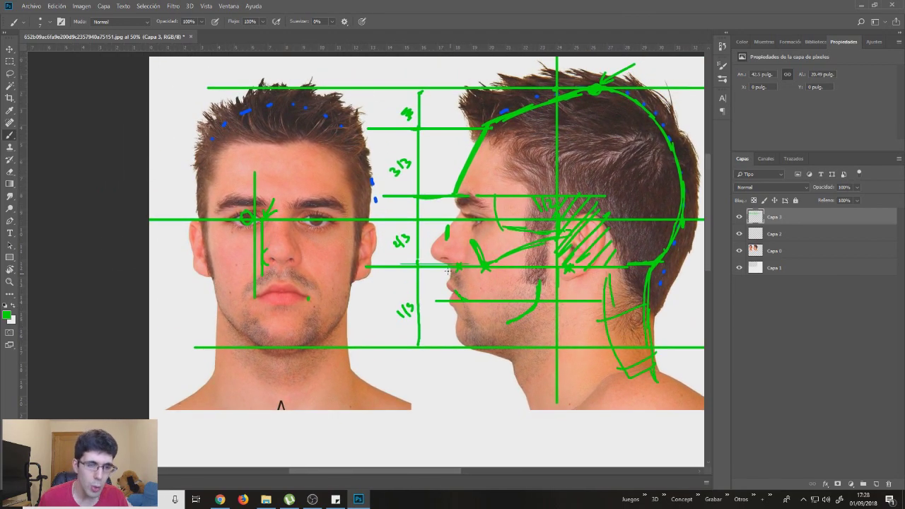
click(340, 241)
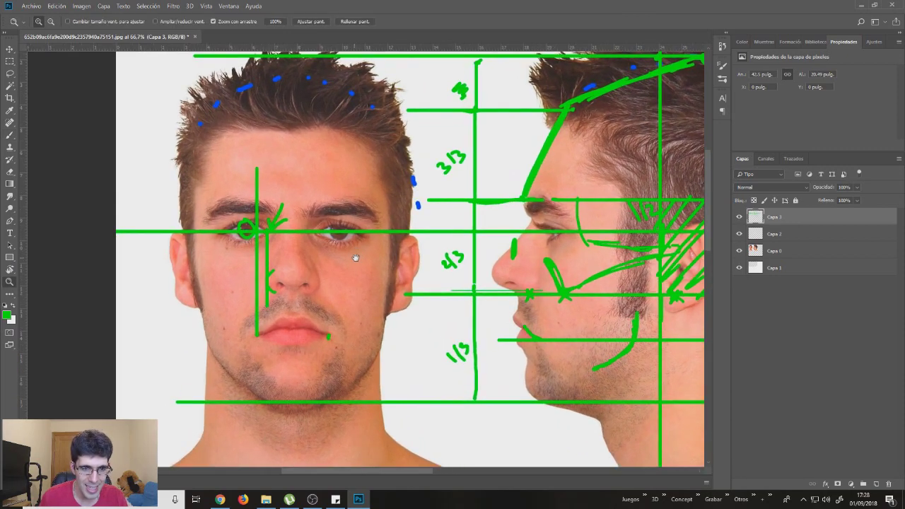
Draw green eye-width circles between the eyes and at the temple, and write 5 on the forehead
drag(356, 258, 363, 264)
key(b)
mouse_move(190, 197)
mouse_down()
mouse_move(419, 185)
mouse_move(409, 195)
mouse_up()
key(ctrl+alt+z)
key(ctrl+alt+z)
drag(332, 242, 388, 216)
key(ctrl+z)
mouse_move(283, 225)
mouse_down()
mouse_move(301, 263)
mouse_move(297, 228)
mouse_move(264, 260)
mouse_up()
mouse_move(205, 223)
mouse_down()
mouse_move(225, 220)
mouse_move(202, 218)
mouse_up()
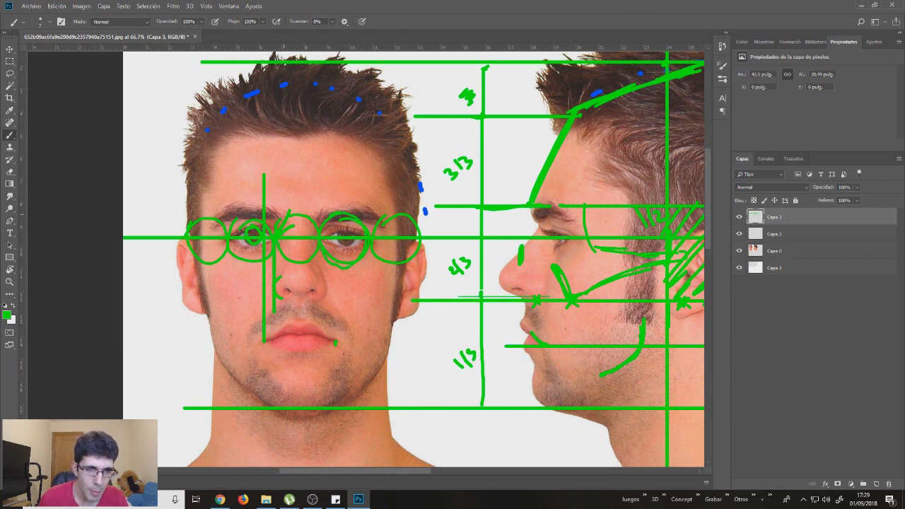
mouse_move(300, 189)
mouse_down()
mouse_move(302, 199)
mouse_move(331, 184)
mouse_up()
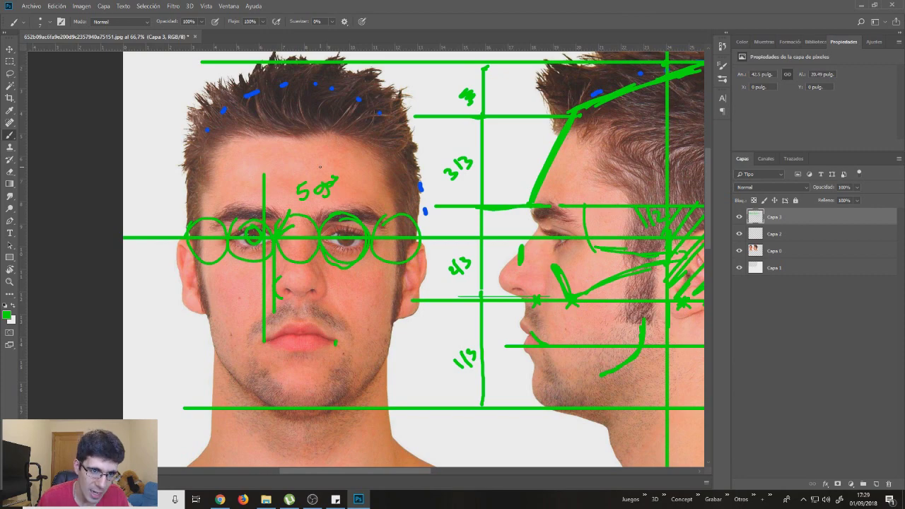
drag(494, 283, 442, 267)
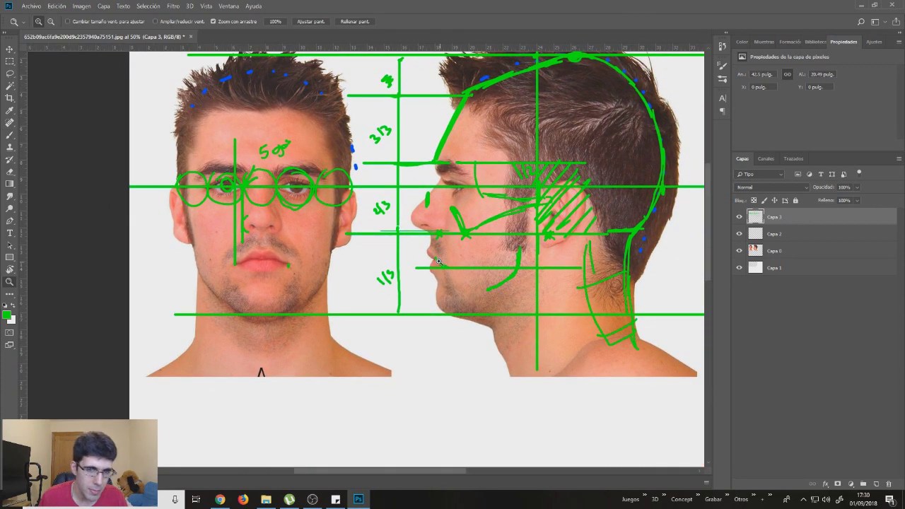
drag(486, 219, 489, 252)
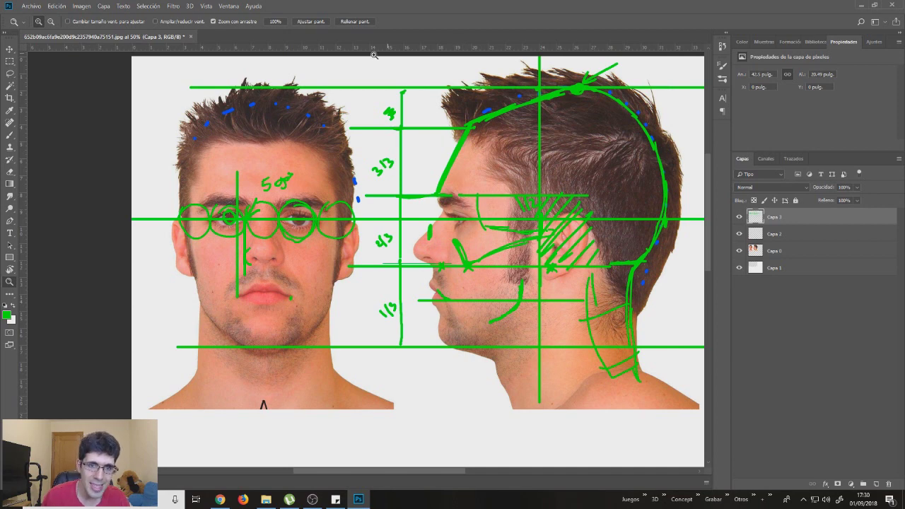
drag(544, 244, 540, 253)
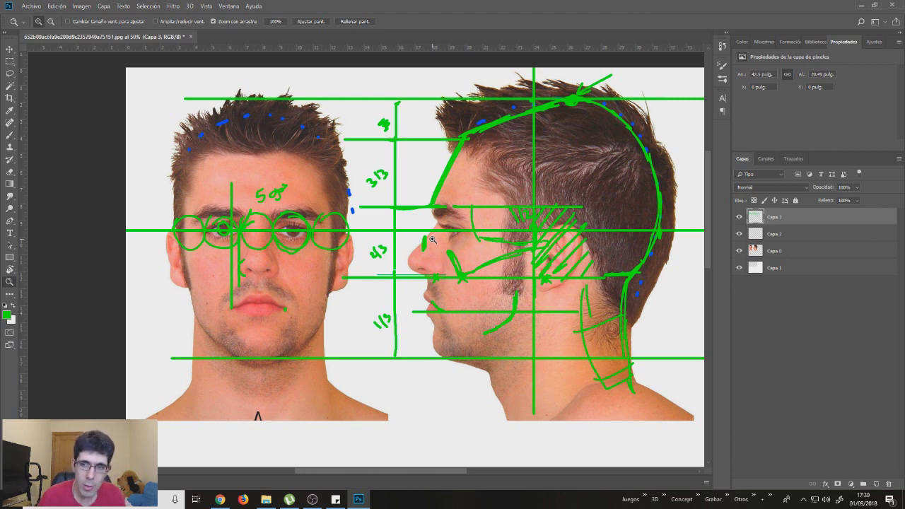
click(876, 485)
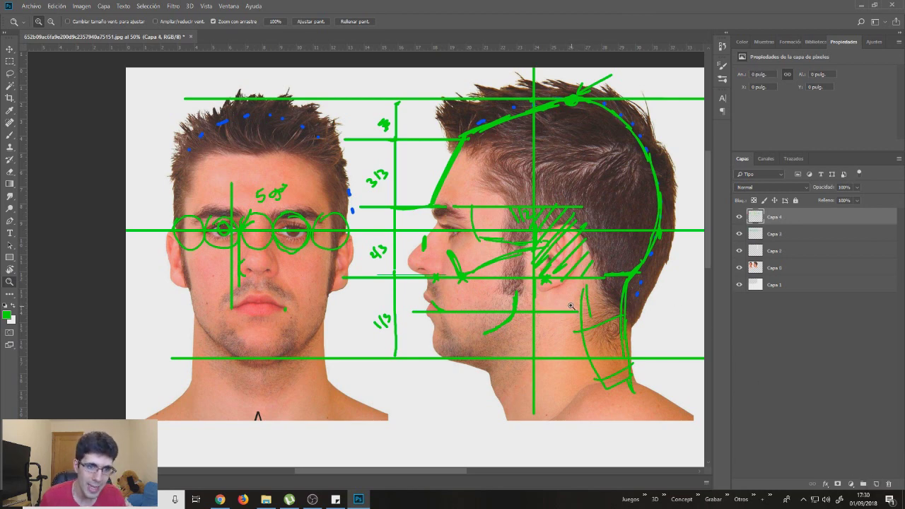
Set the painting colour to pure red (ff0000)
key(b)
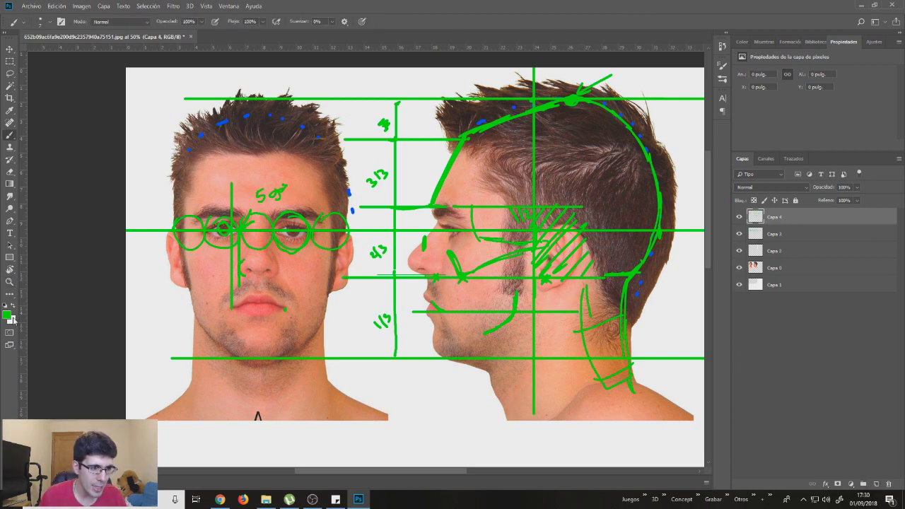
click(9, 316)
click(233, 192)
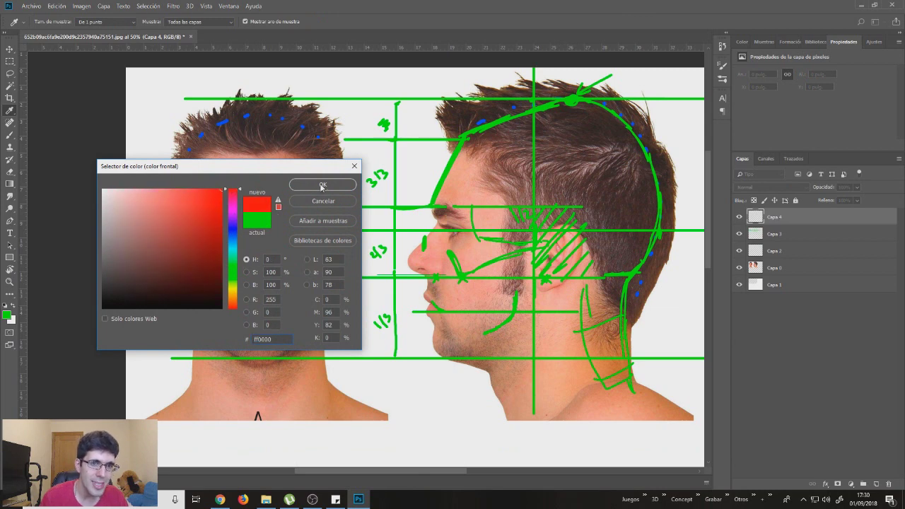
click(322, 186)
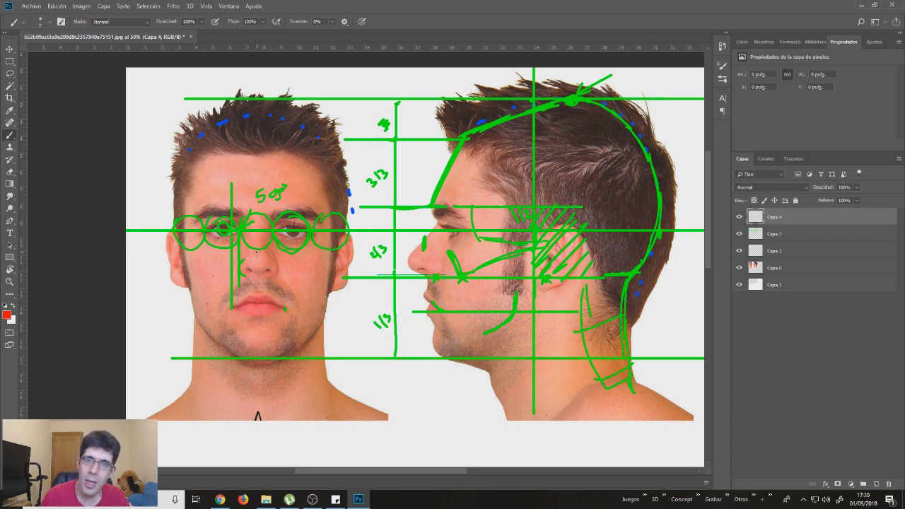
Trace the right and left sides of the front face's neck with red lines
mouse_move(340, 275)
mouse_down()
mouse_move(396, 263)
mouse_move(355, 260)
mouse_up()
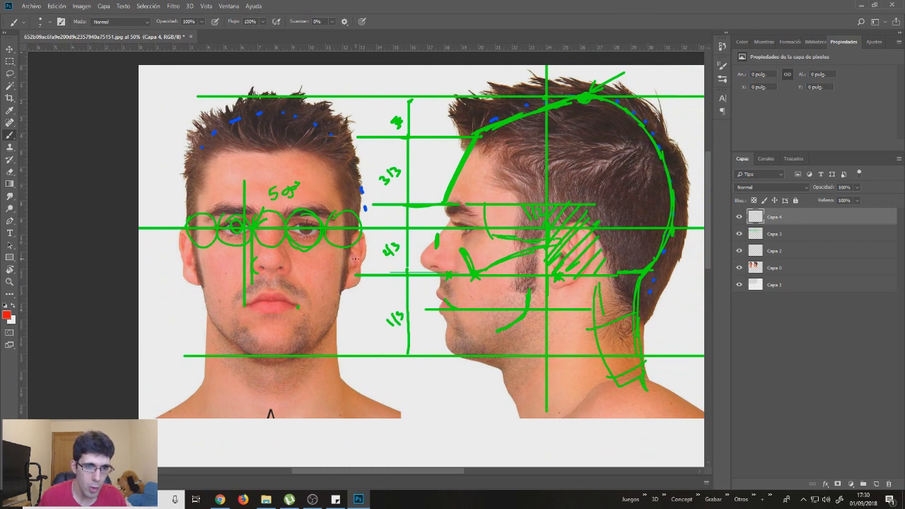
scroll(341, 266, up, 2)
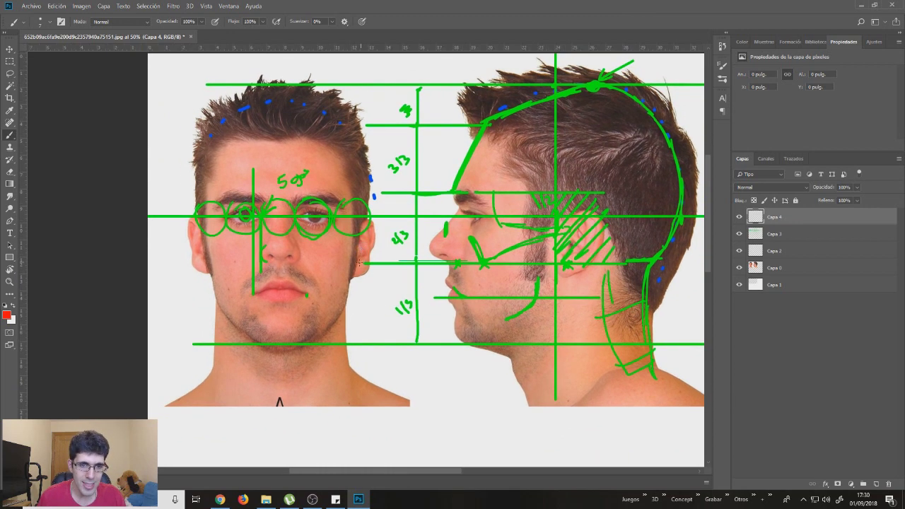
scroll(351, 264, down, 2)
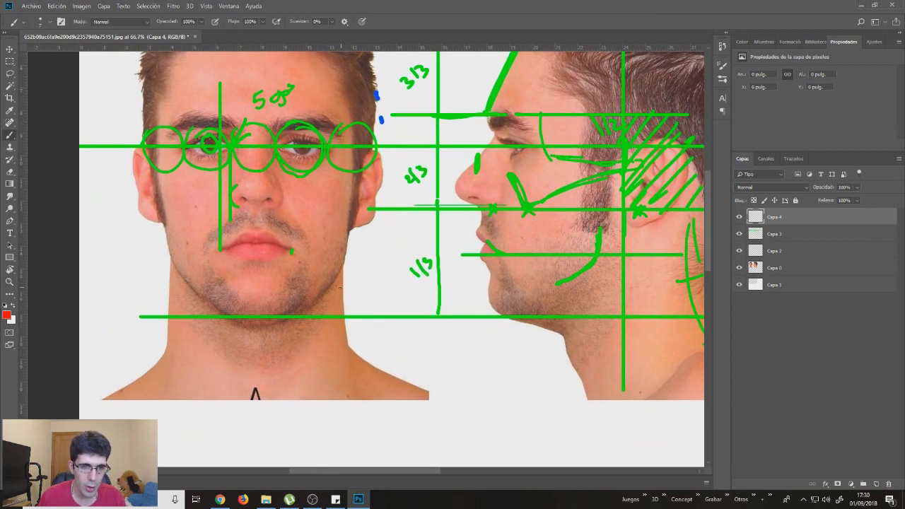
drag(340, 269, 367, 319)
key(ctrl+z)
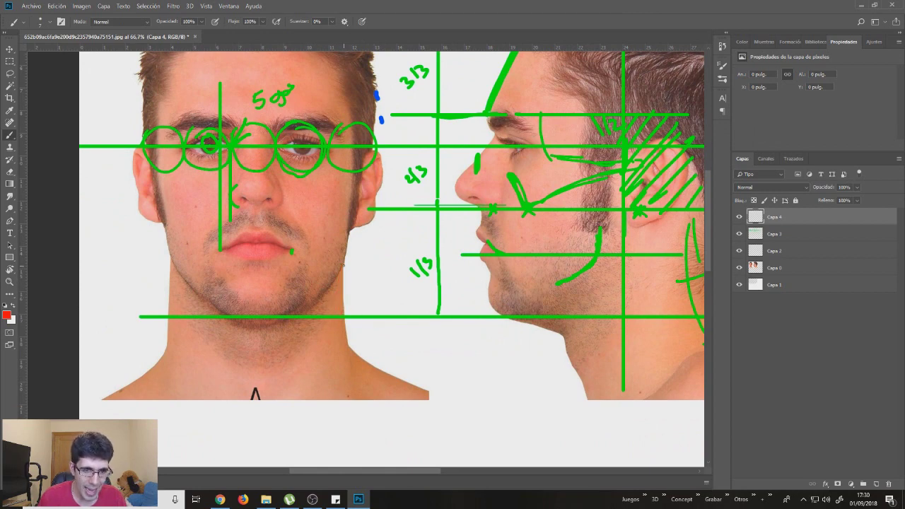
drag(343, 255, 345, 344)
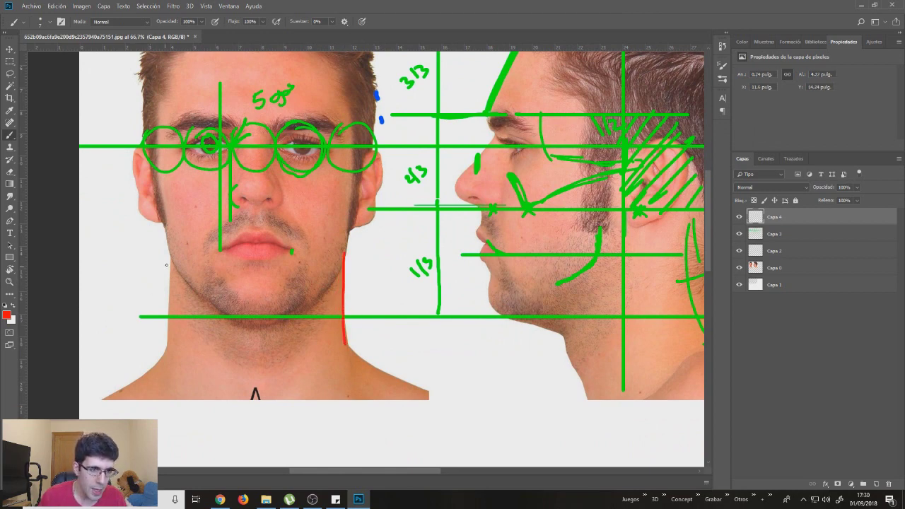
drag(167, 252, 165, 350)
key(ctrl+z)
drag(169, 269, 163, 362)
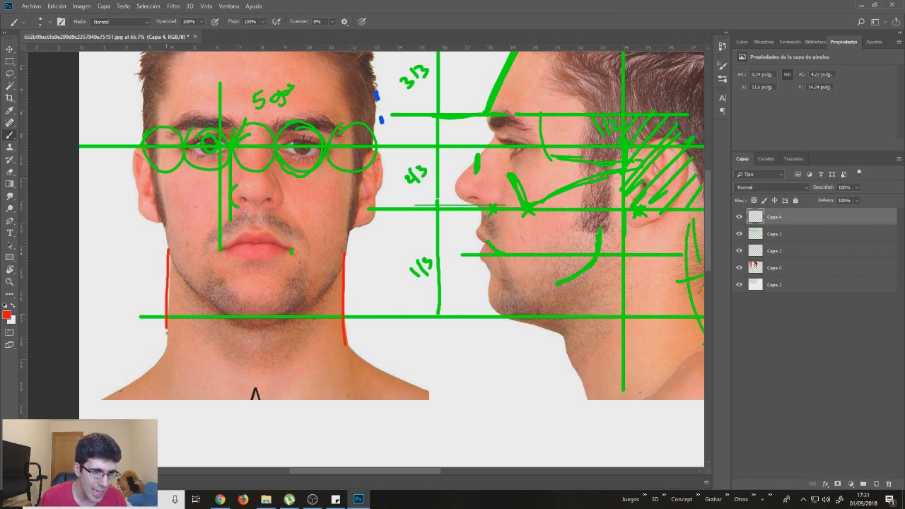
Extend both red neck lines toward the shoulders and add a new empty layer
key(z)
alt+click(341, 308)
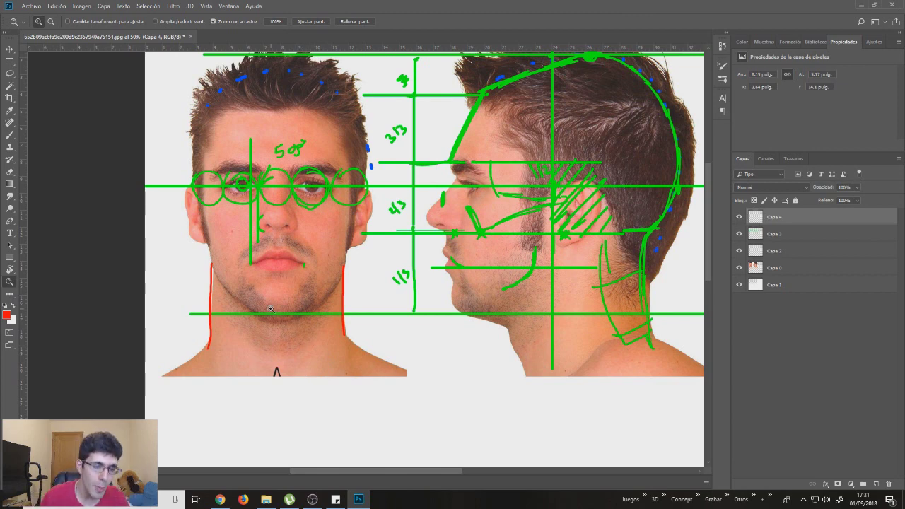
key(b)
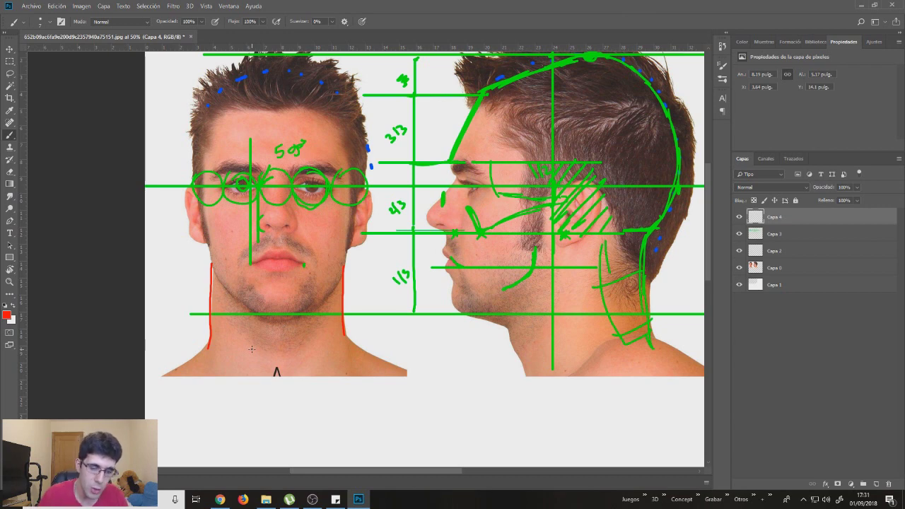
key(z)
click(222, 288)
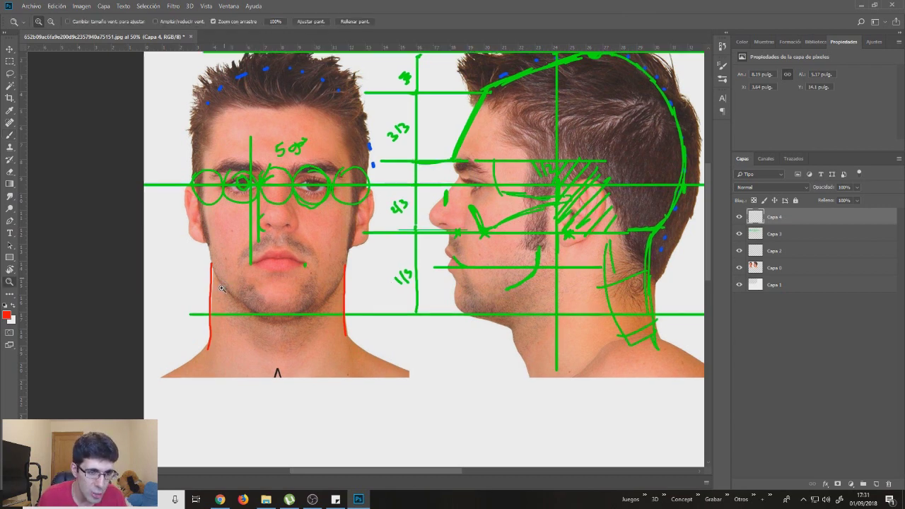
drag(219, 290, 187, 394)
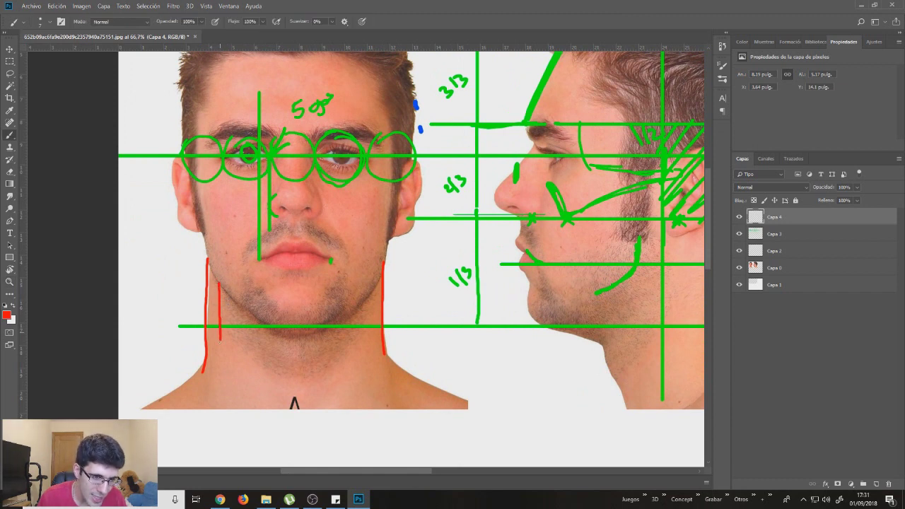
mouse_move(369, 294)
mouse_down()
mouse_move(399, 373)
mouse_move(428, 386)
mouse_up()
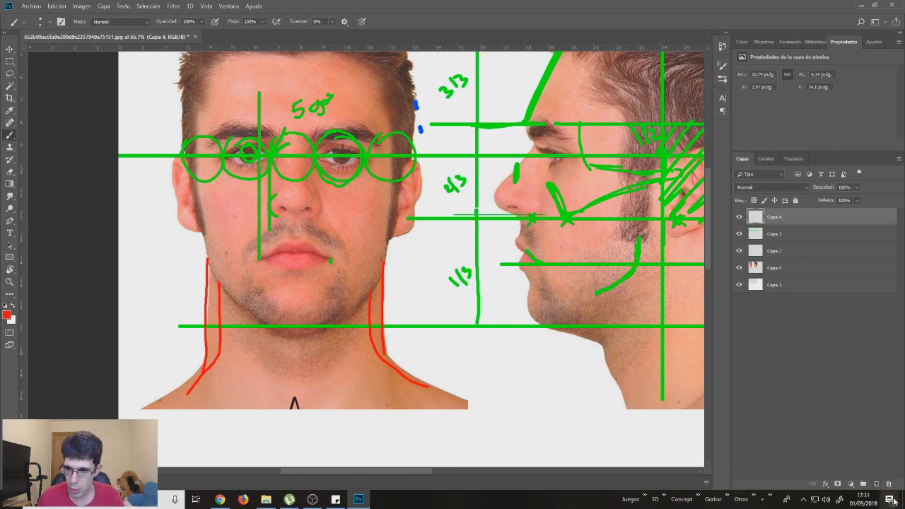
key(ctrl+alt+shift+n)
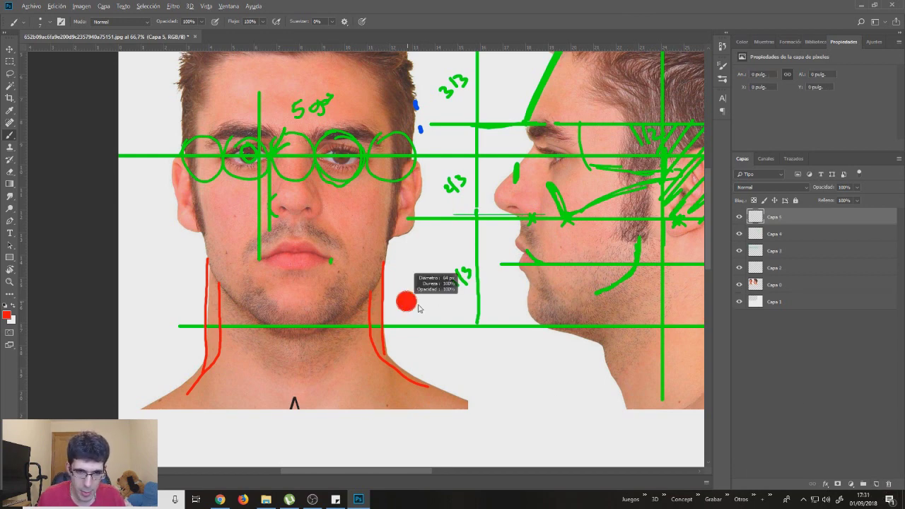
Switch to white and paint over the jaw edge and left neck lines, undoing the corner patch
key(x)
mouse_move(382, 298)
mouse_down()
mouse_move(392, 282)
mouse_move(384, 323)
mouse_up()
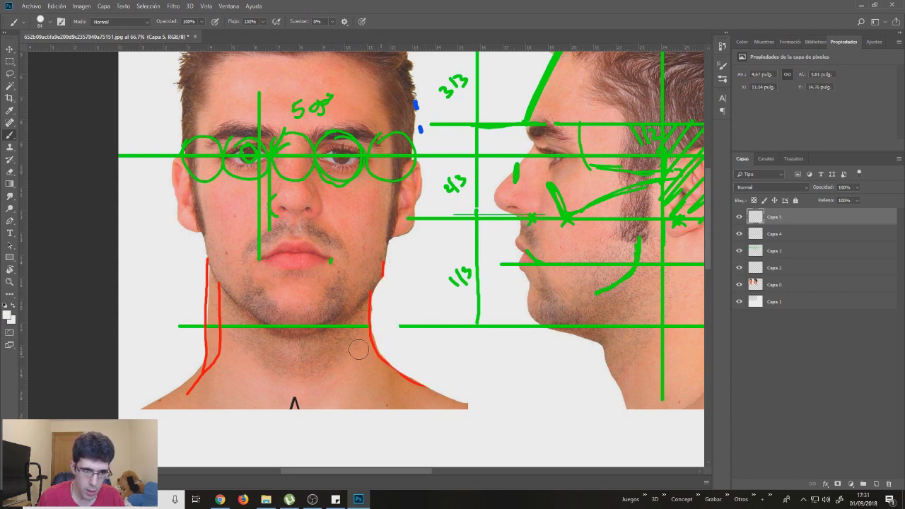
mouse_move(207, 268)
mouse_down()
mouse_move(198, 353)
mouse_move(181, 387)
mouse_up()
key(z)
alt+click(351, 334)
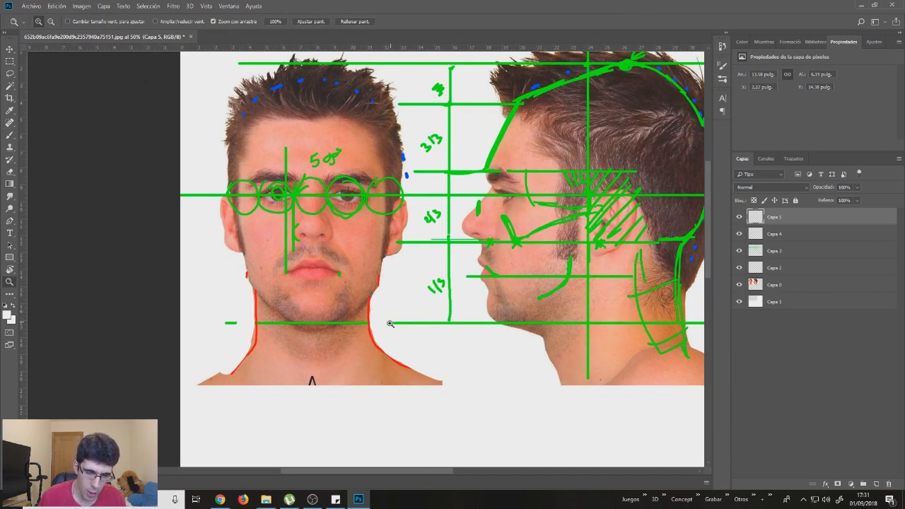
key(b)
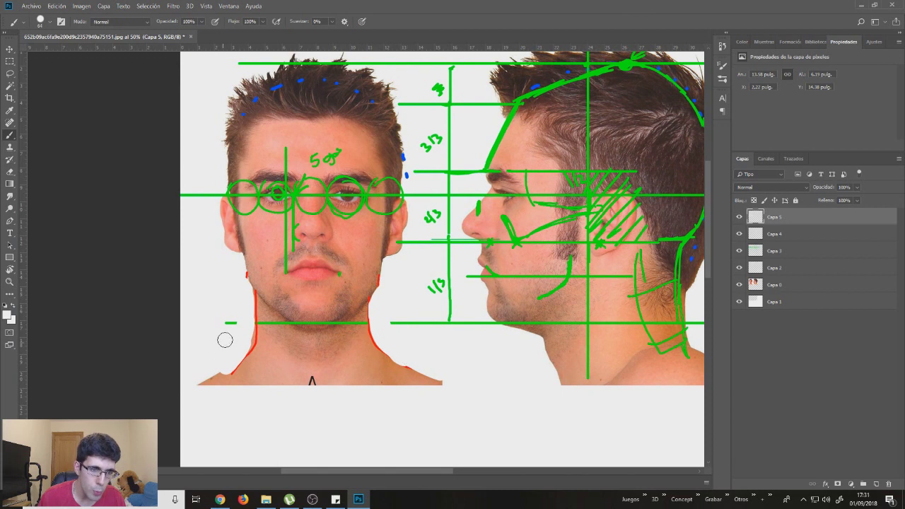
drag(231, 365, 192, 384)
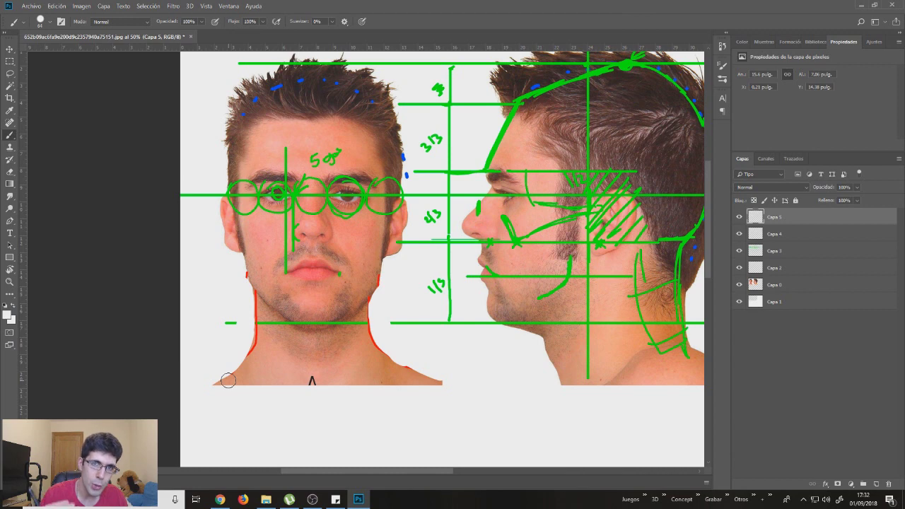
key(ctrl+z)
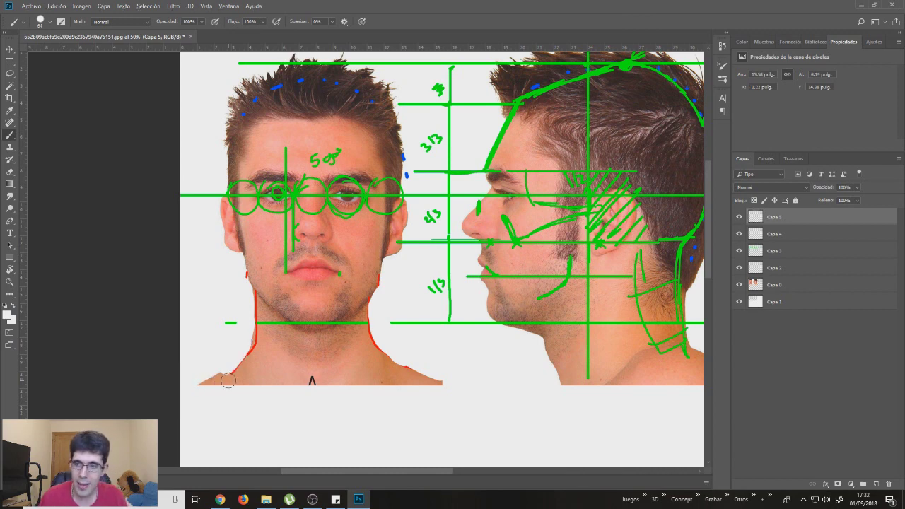
Hide the Capa 5 layer and make Capa 4 active
click(739, 217)
click(763, 235)
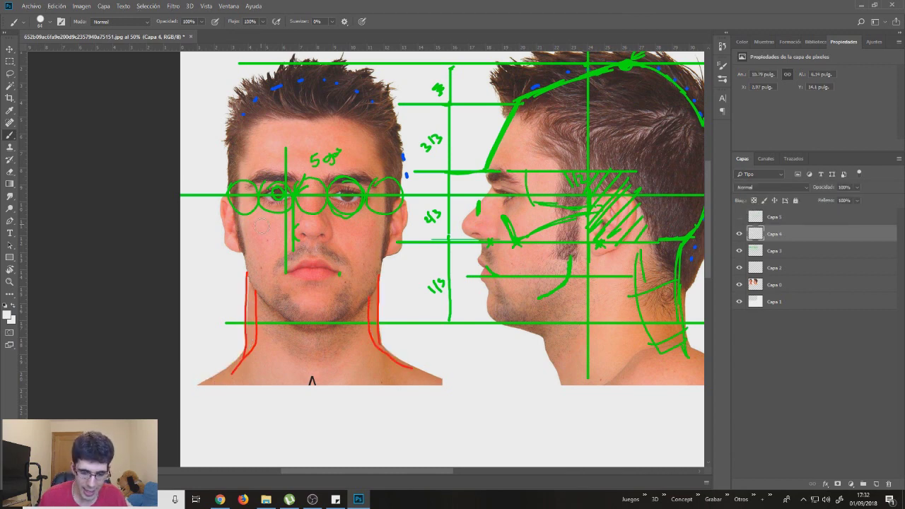
click(8, 314)
Set the painting colour back to red and check the brush size and hardness
click(206, 202)
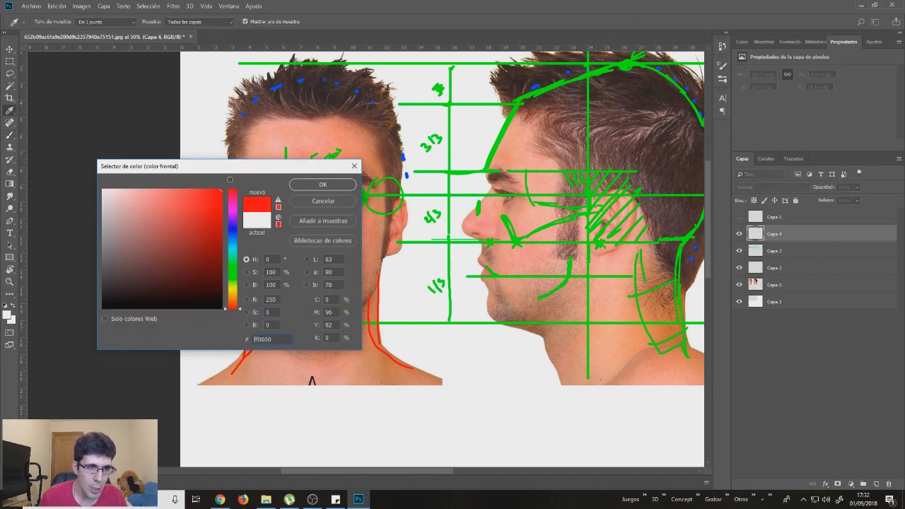
click(315, 186)
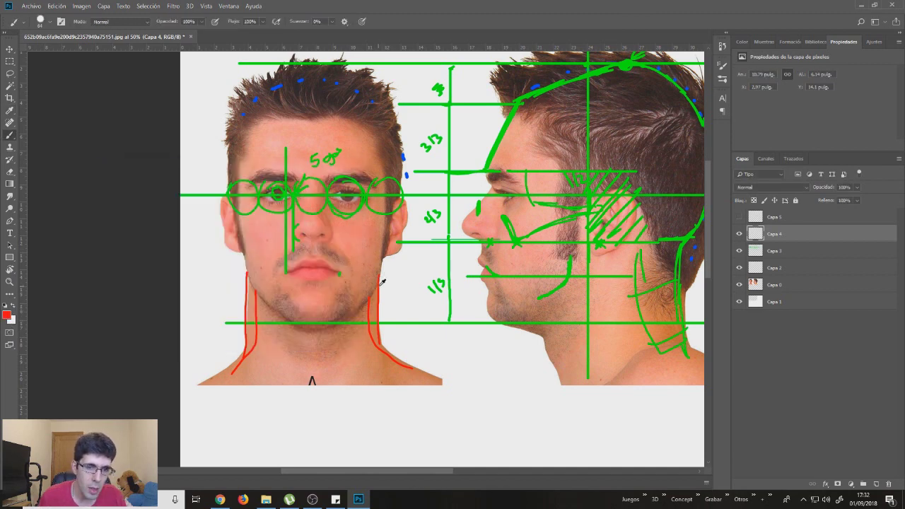
alt+right_click(379, 286)
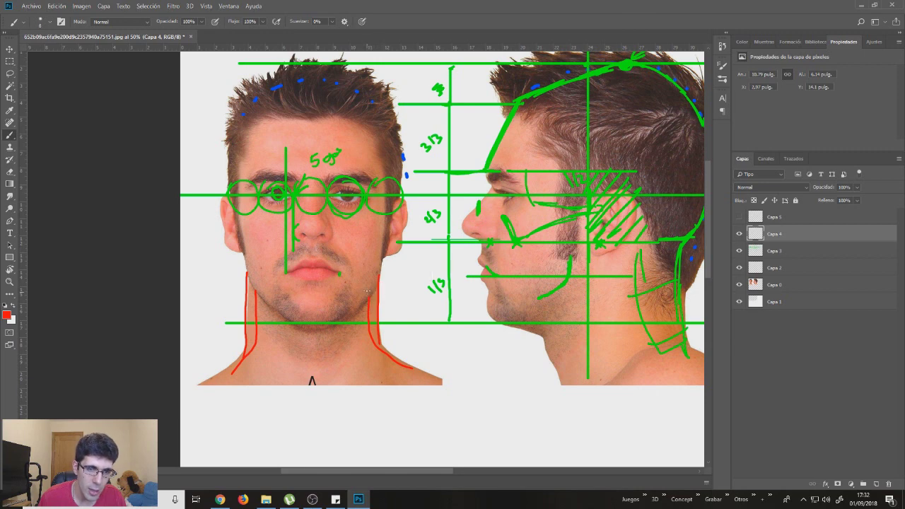
drag(403, 272, 407, 322)
key(ctrl+z)
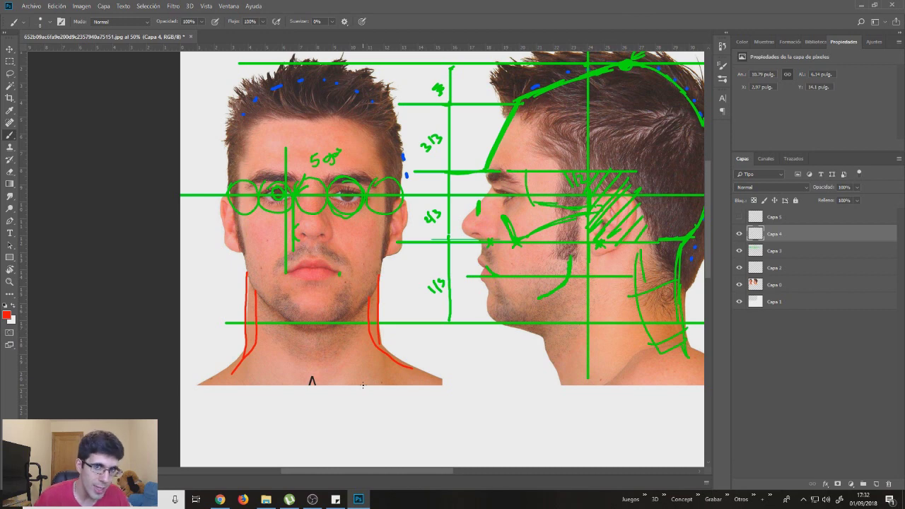
Try red arrows and a stroke beside the neck, then undo them all
mouse_move(410, 277)
mouse_down()
mouse_move(383, 306)
mouse_move(394, 300)
mouse_up()
drag(401, 257, 382, 272)
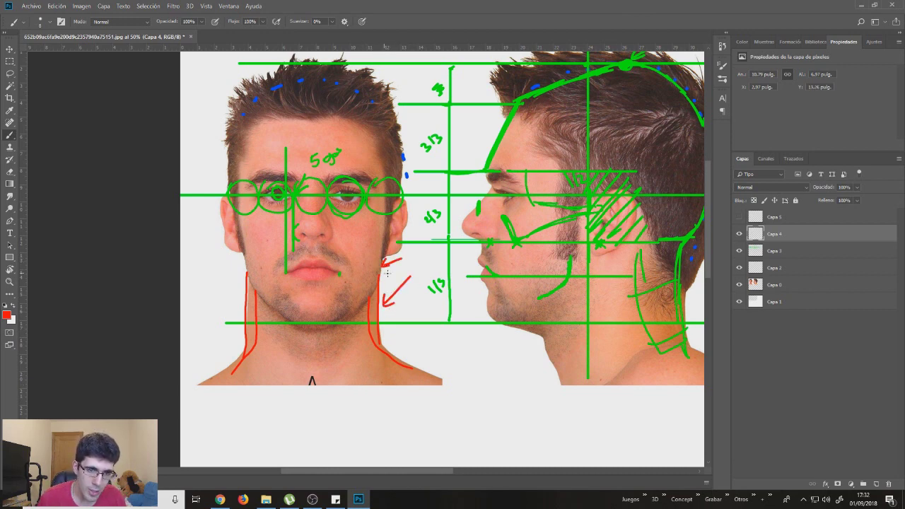
key(ctrl+alt+z)
key(ctrl+alt+z)
key(ctrl+alt+z)
key(ctrl+alt+z)
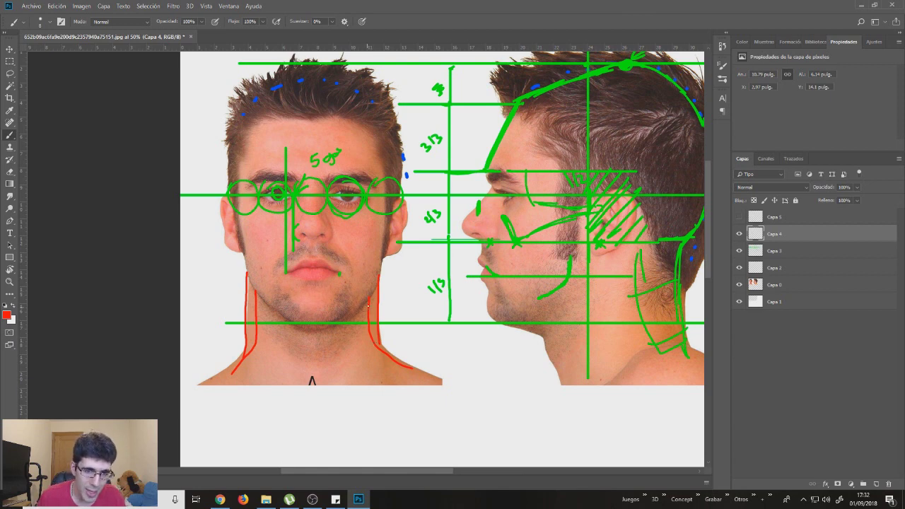
drag(369, 307, 367, 294)
key(ctrl+z)
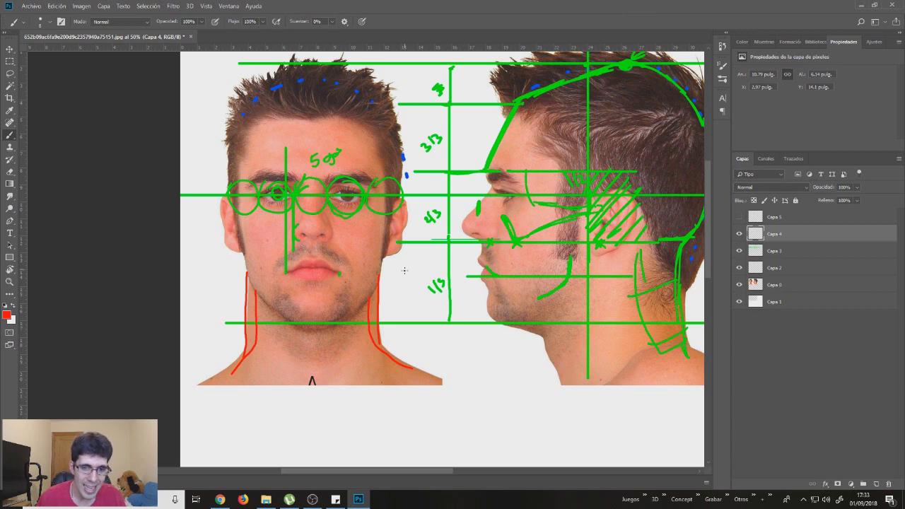
Paint red lines down the right and left sides of the front neck, redrawing the left one
drag(383, 263, 387, 330)
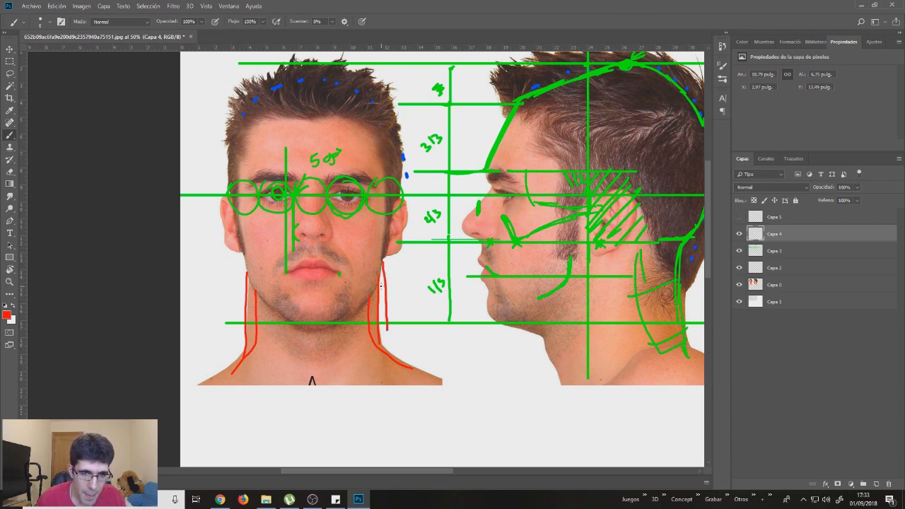
drag(244, 269, 227, 342)
key(ctrl+z)
drag(242, 267, 232, 338)
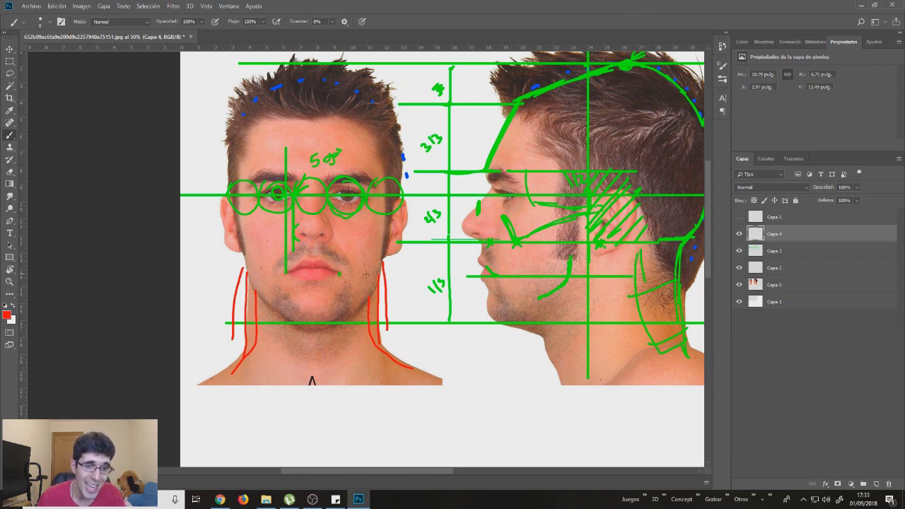
drag(406, 269, 407, 279)
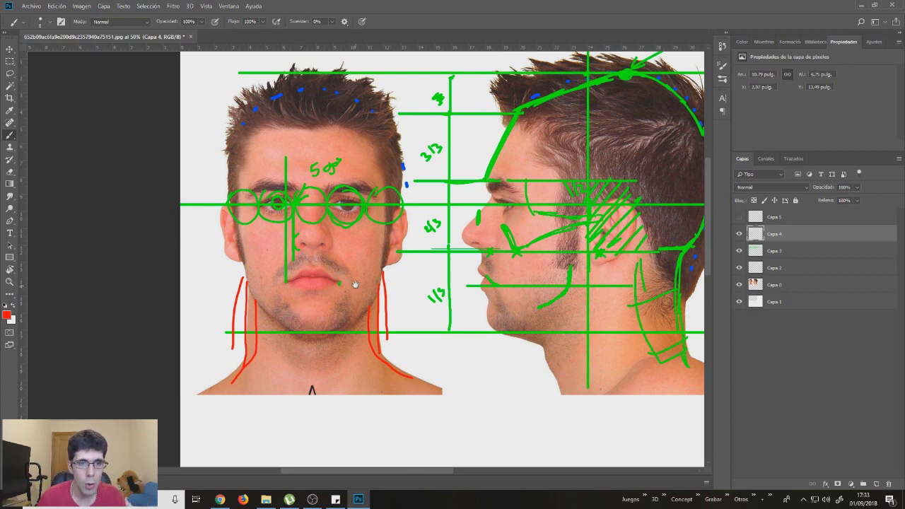
Pan the view toward the profile face
drag(354, 285, 318, 281)
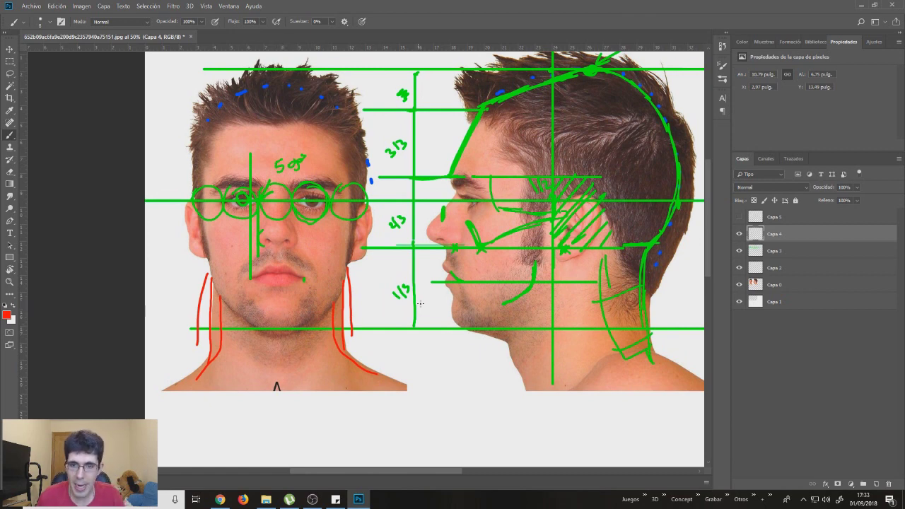
drag(457, 300, 449, 285)
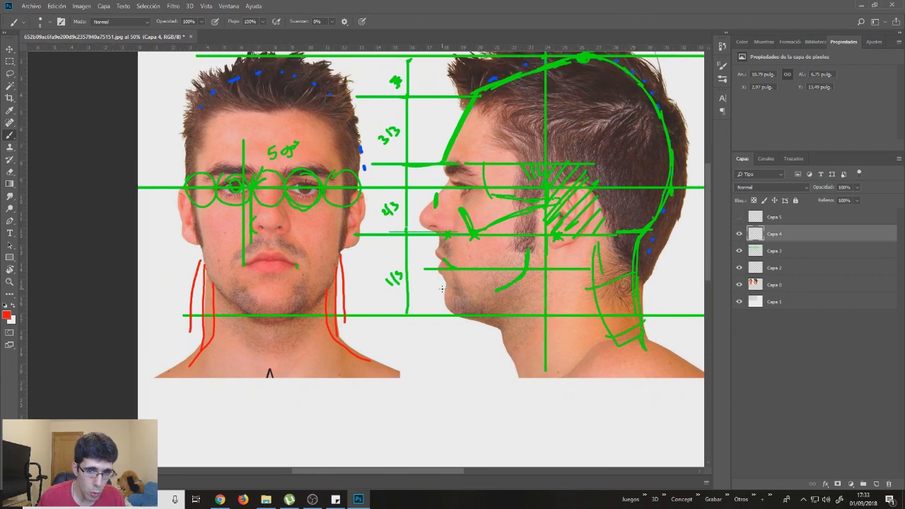
drag(464, 256, 455, 259)
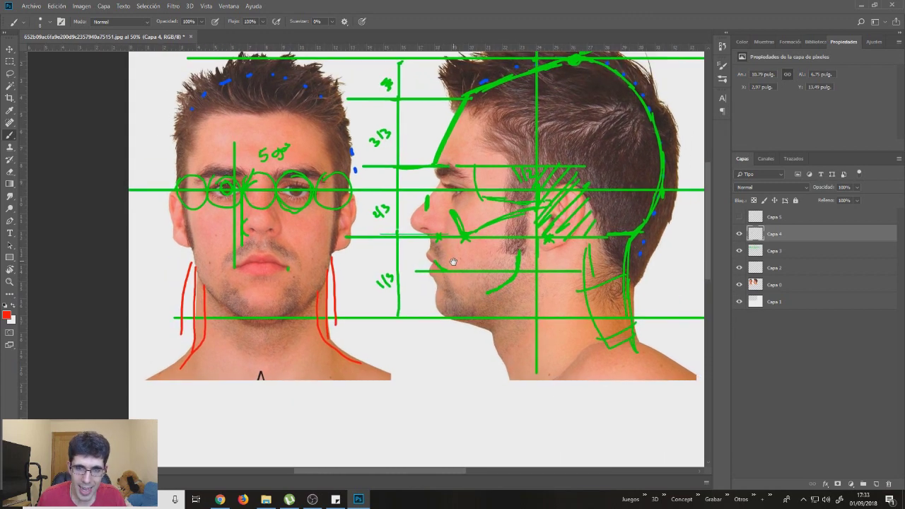
Paint three trial red jaw strokes on the profile, undo each, then zoom to 100%
drag(521, 252, 495, 290)
key(ctrl+z)
drag(519, 250, 469, 309)
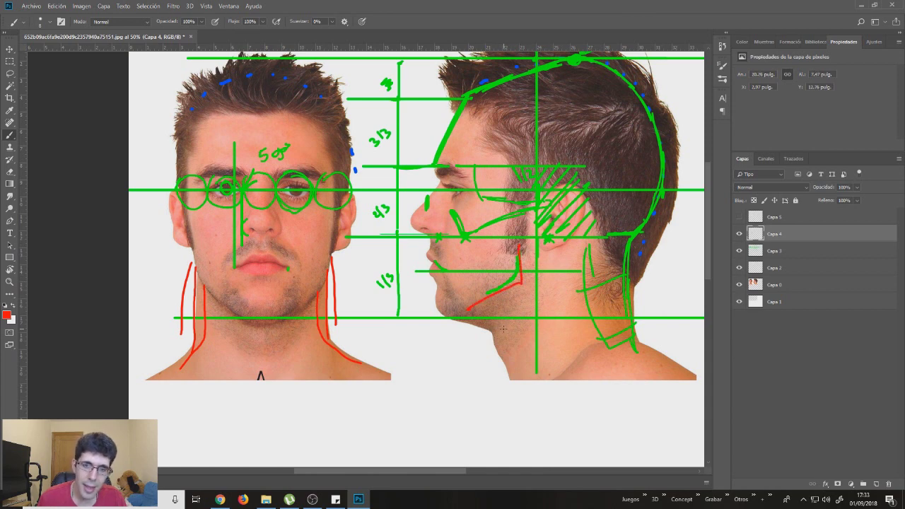
key(ctrl+z)
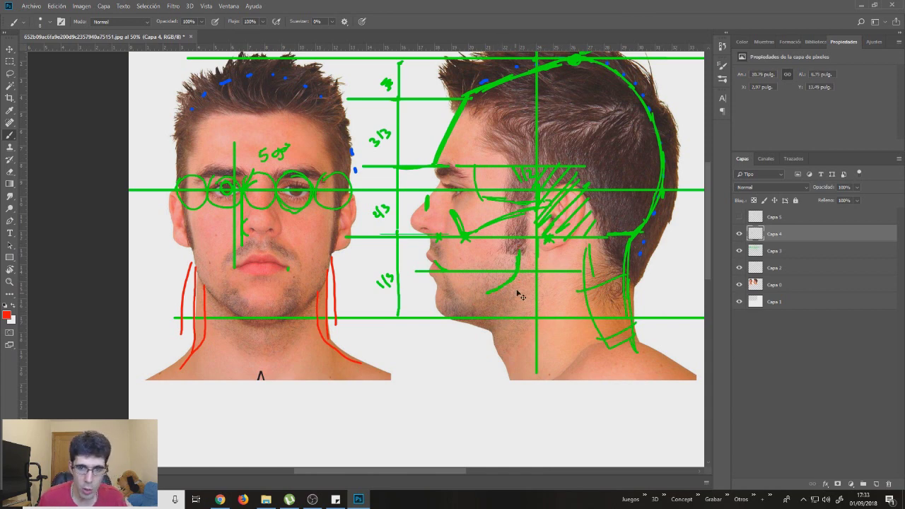
drag(521, 255, 473, 300)
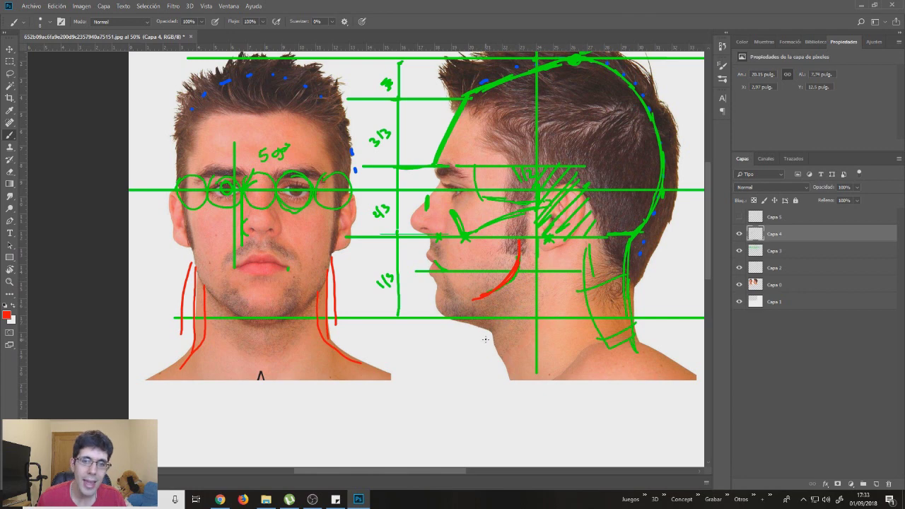
key(ctrl+z)
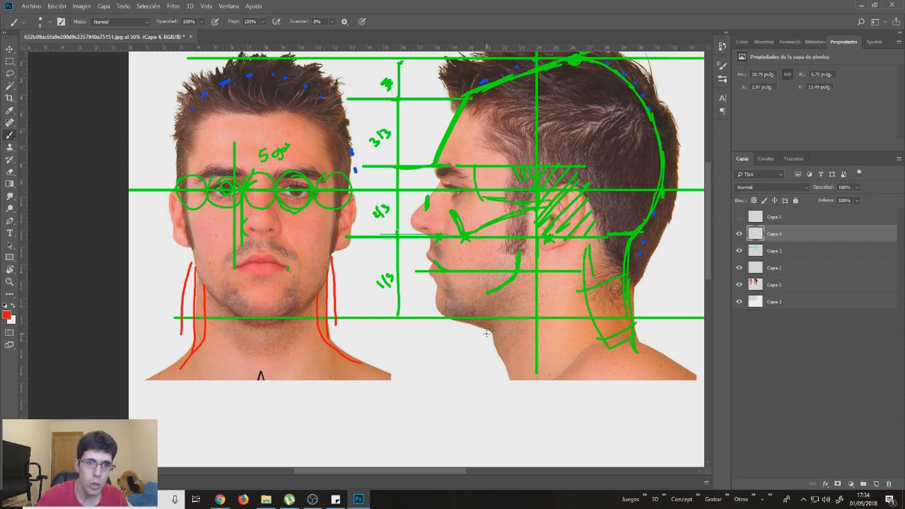
key(ctrl+plus)
key(ctrl+plus)
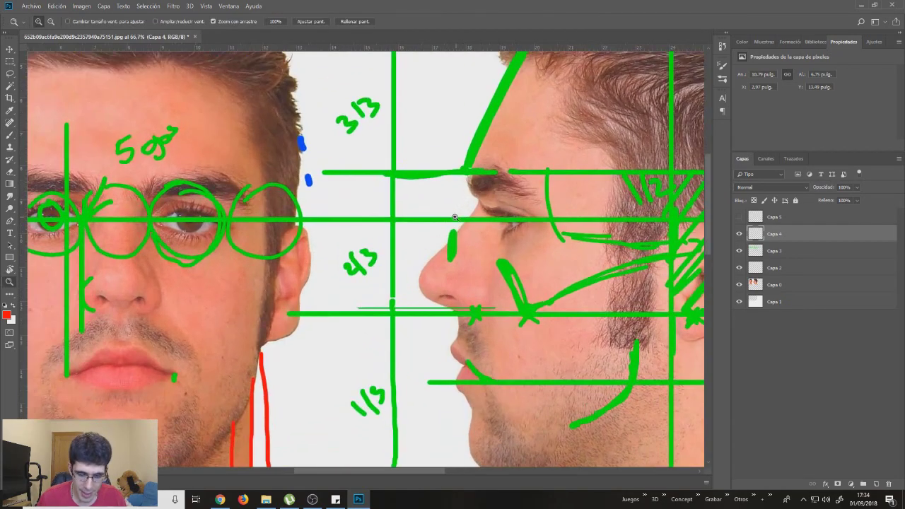
Paint three trial red nose-bridge strokes on the profile and undo each one
drag(447, 157, 430, 237)
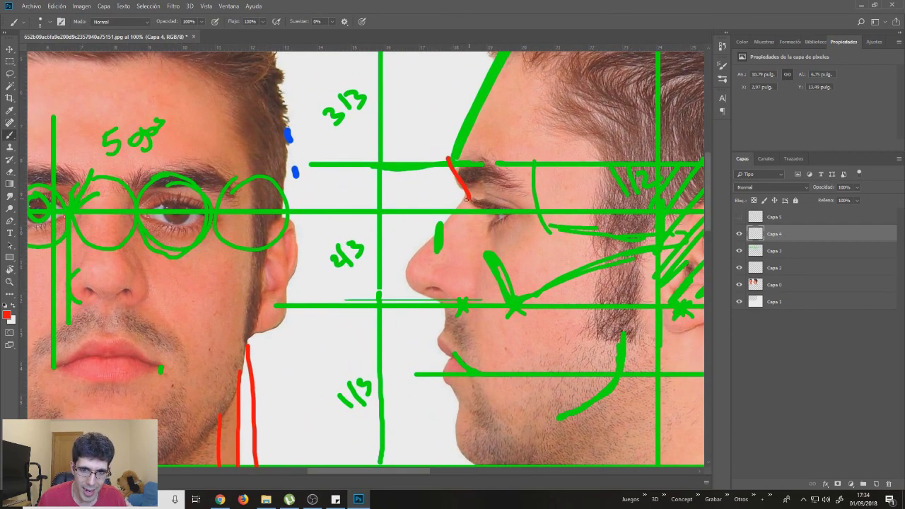
key(ctrl+z)
drag(447, 158, 430, 236)
key(ctrl+z)
drag(451, 167, 432, 233)
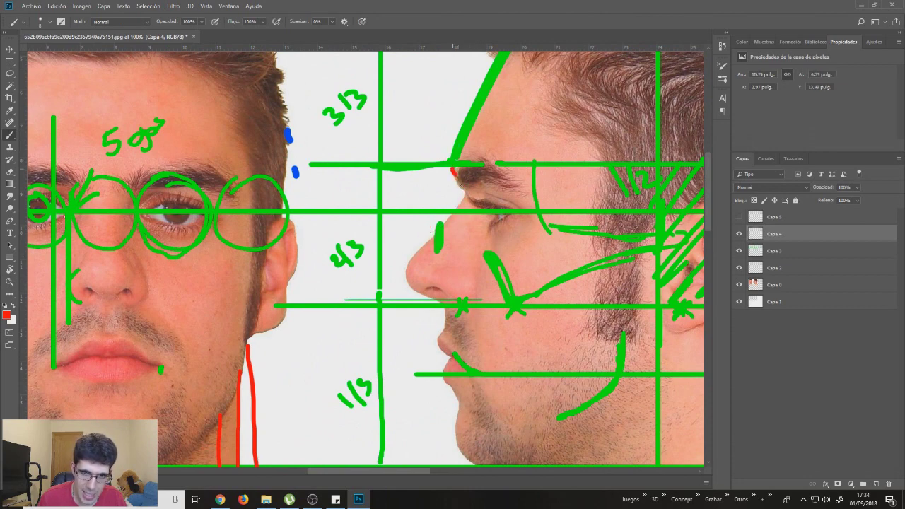
key(ctrl+z)
Undo a trial red forehead-to-nose line and zoom back out to 50% on both heads
mouse_move(478, 127)
mouse_down()
mouse_move(456, 207)
mouse_move(401, 267)
mouse_up()
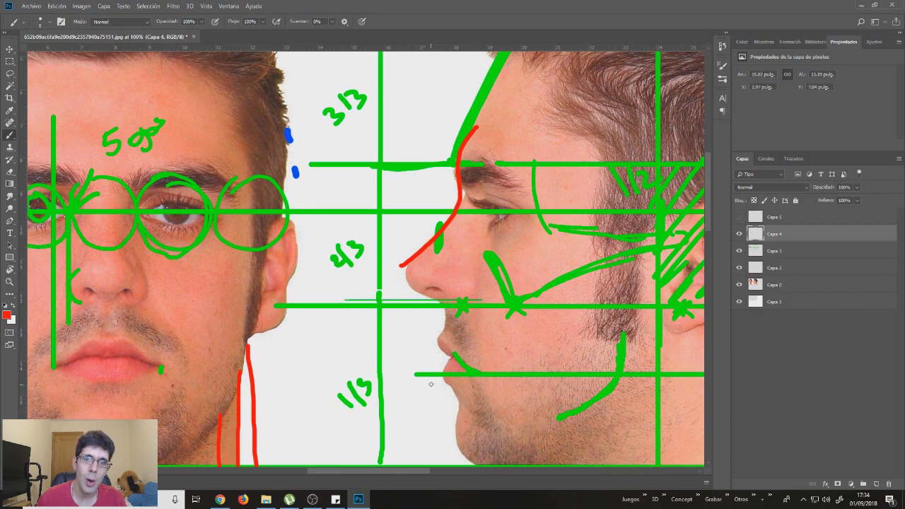
key(ctrl+z)
key(z)
alt+click(430, 323)
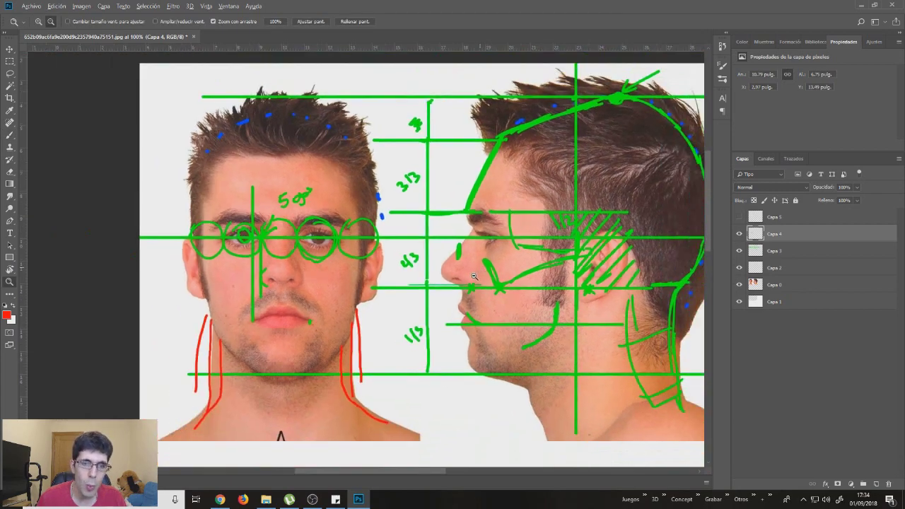
drag(453, 232, 418, 221)
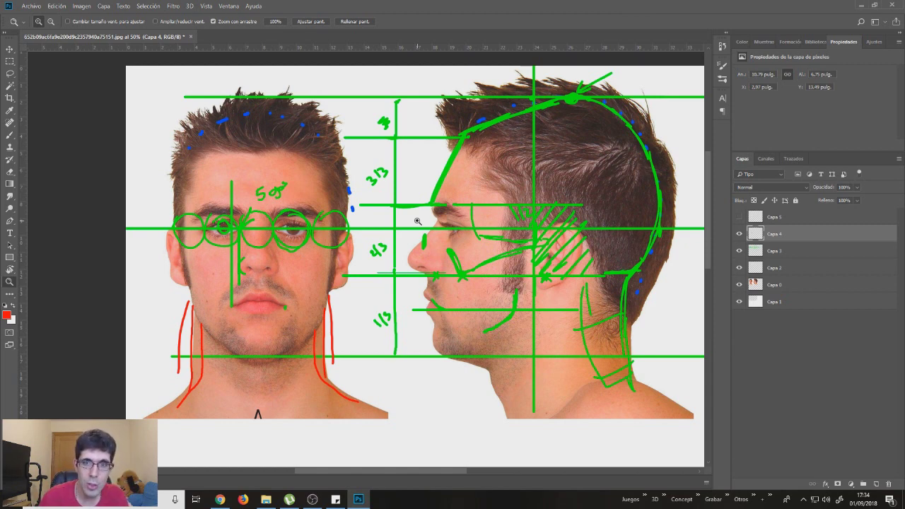
key(b)
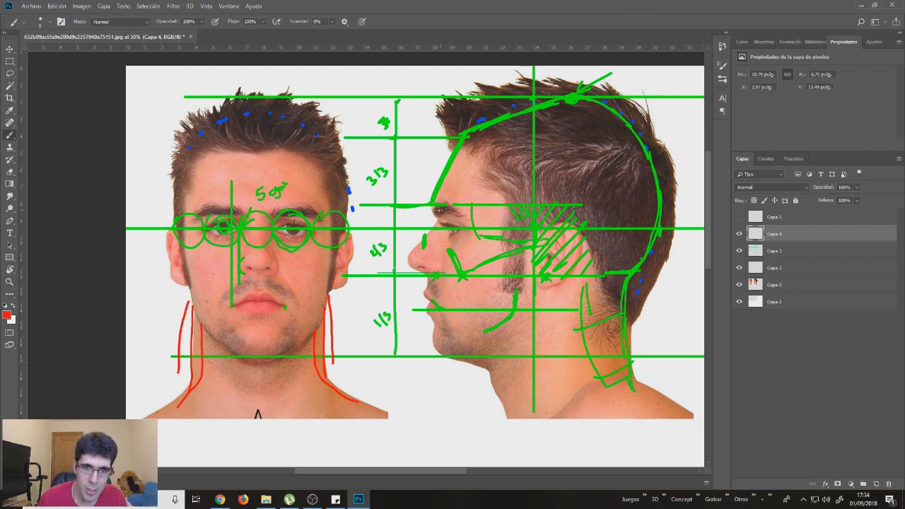
drag(484, 336, 525, 285)
key(ctrl+z)
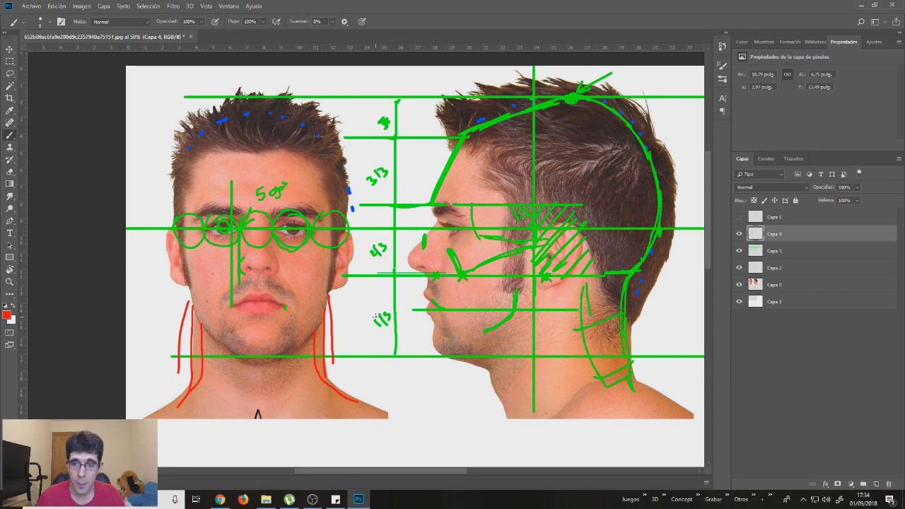
key(z)
drag(467, 282, 468, 284)
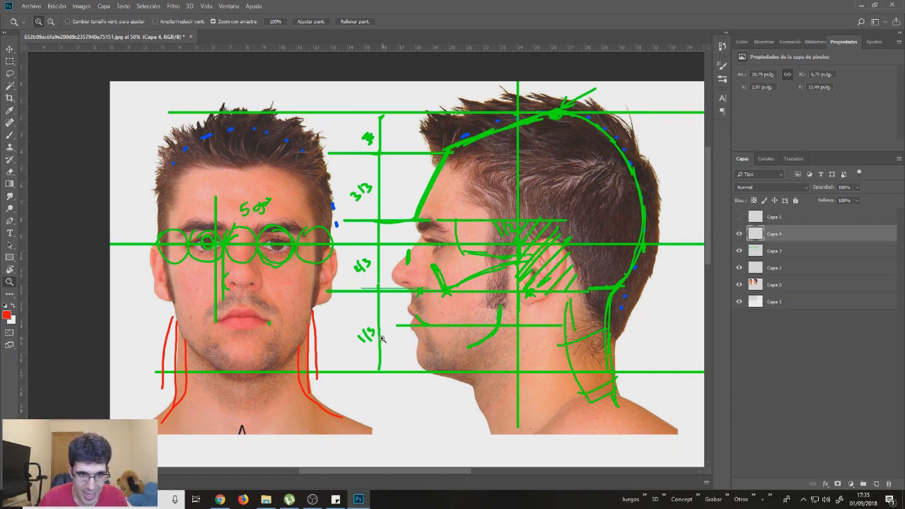
Paint a red vertical line in front of the profile with a short tick at its top
key(b)
drag(380, 369, 373, 290)
key(ctrl+z)
drag(386, 256, 376, 369)
drag(380, 261, 393, 260)
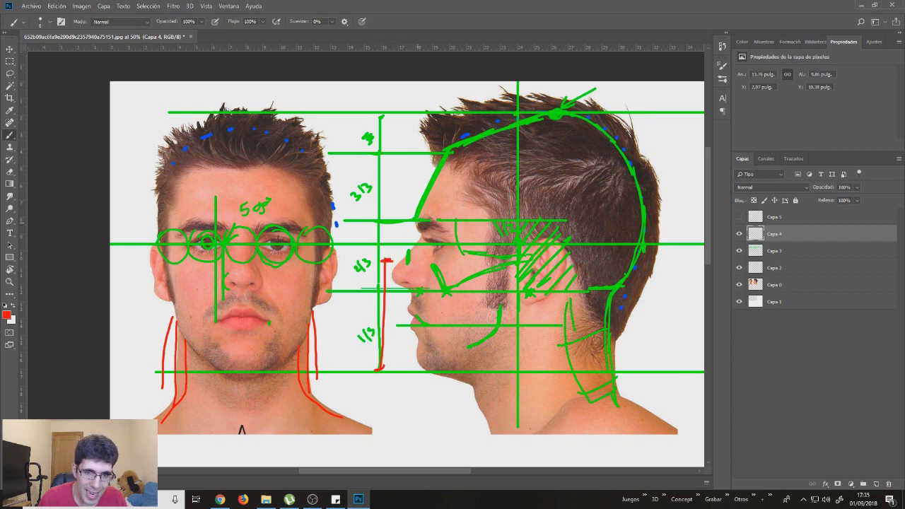
Trace the profile's nose, chin and jaw in red strokes
mouse_move(393, 223)
mouse_down()
mouse_move(379, 256)
mouse_move(394, 260)
mouse_move(393, 210)
mouse_move(410, 161)
mouse_move(432, 151)
mouse_up()
mouse_move(383, 283)
mouse_down()
mouse_move(378, 364)
mouse_move(430, 368)
mouse_move(503, 341)
mouse_up()
mouse_move(507, 300)
mouse_down()
mouse_move(452, 357)
mouse_move(433, 362)
mouse_up()
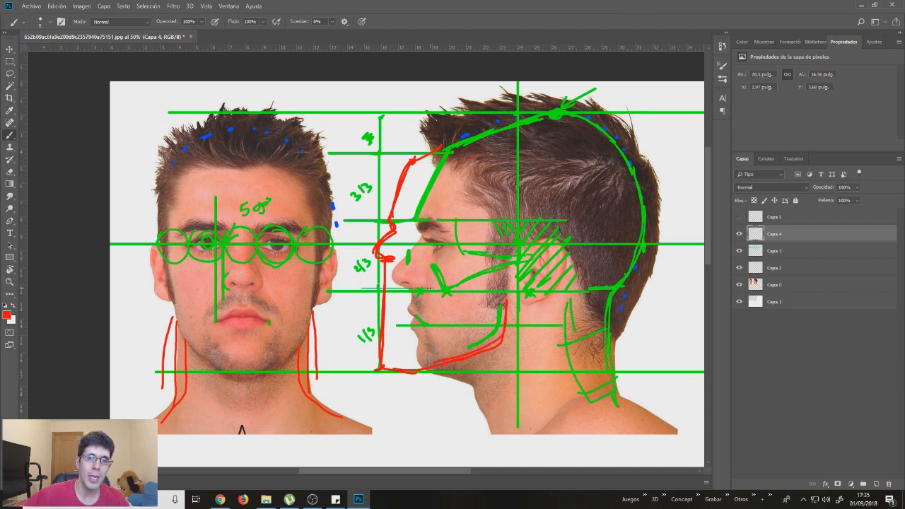